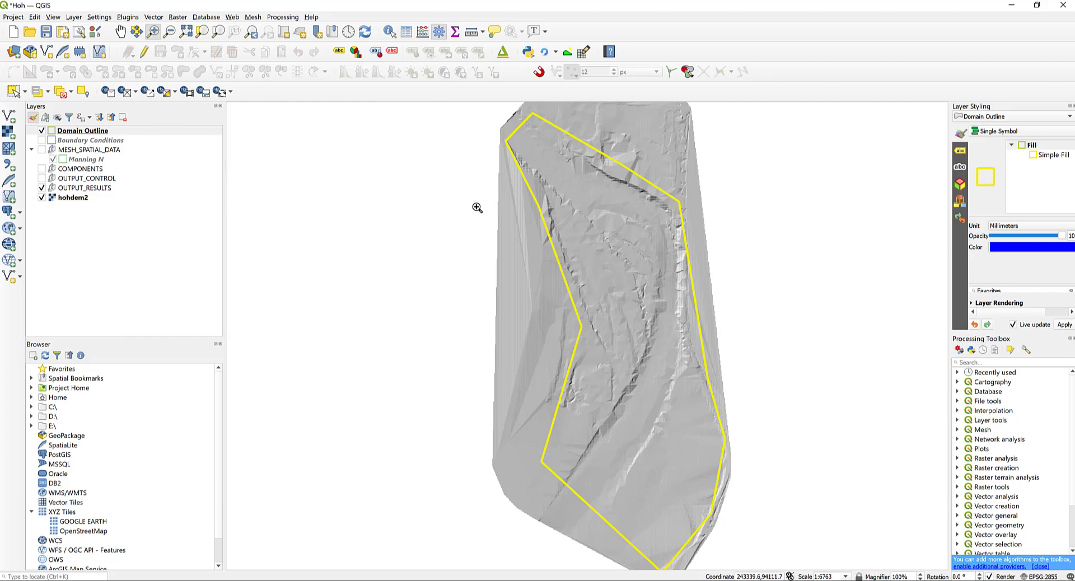
Add the MeshDensityLine, MeshBreakLine and MeshDensityPolygon mesh template layers to the HydroBID Flood project
click(230, 92)
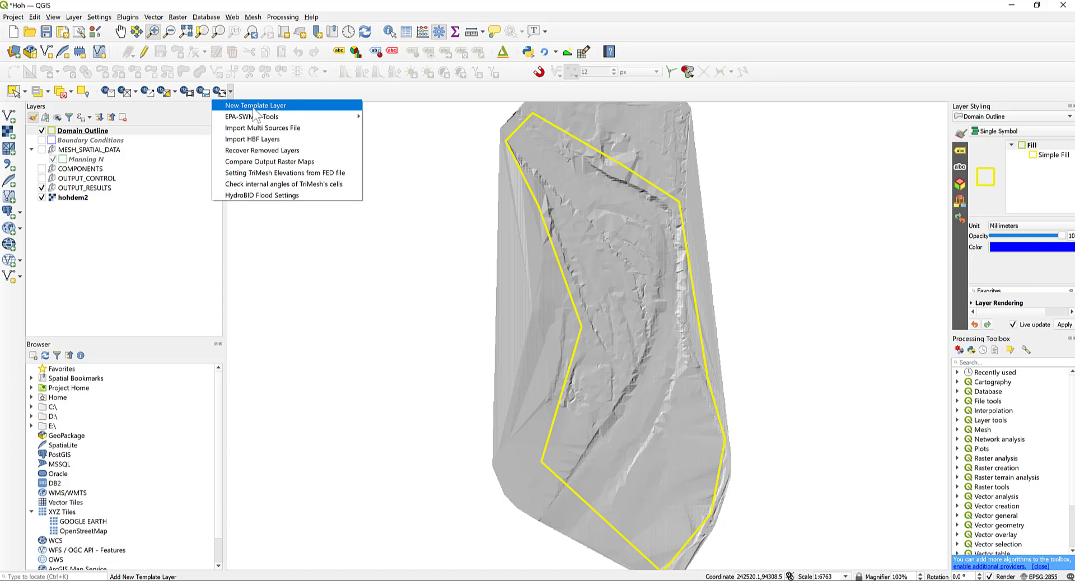
click(256, 107)
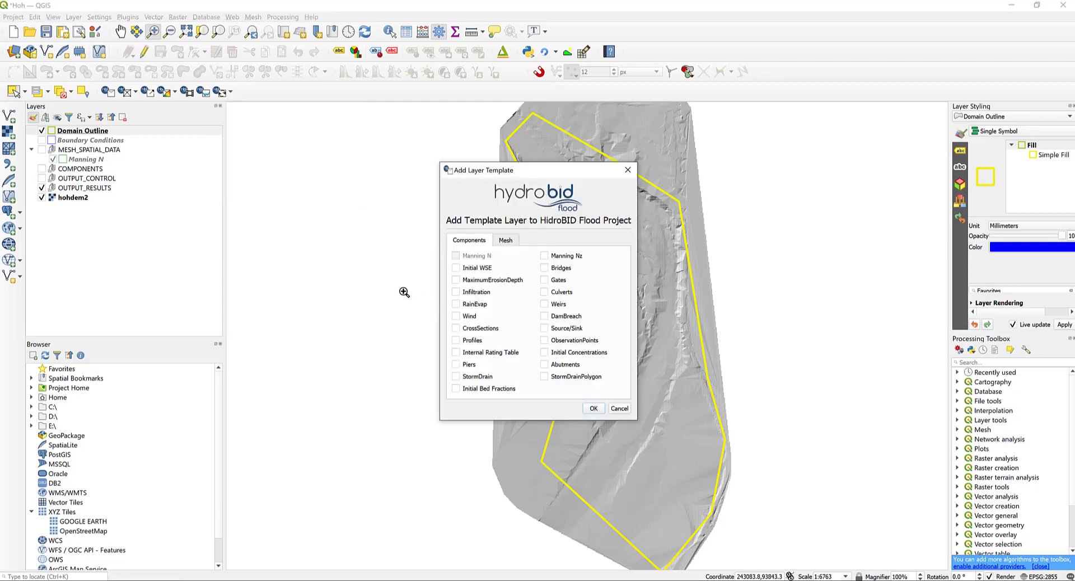
click(506, 240)
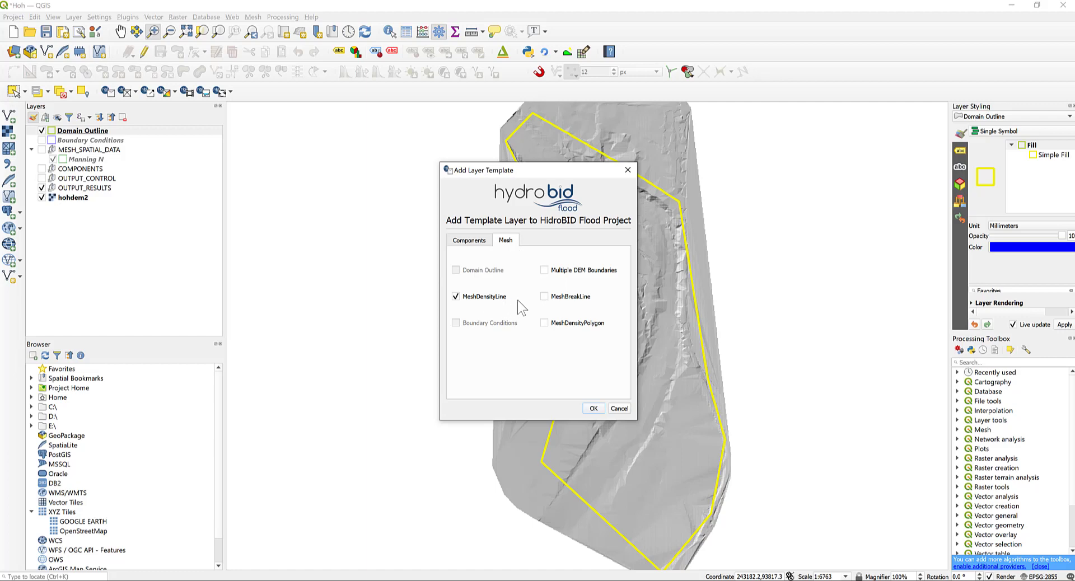
click(546, 297)
click(593, 408)
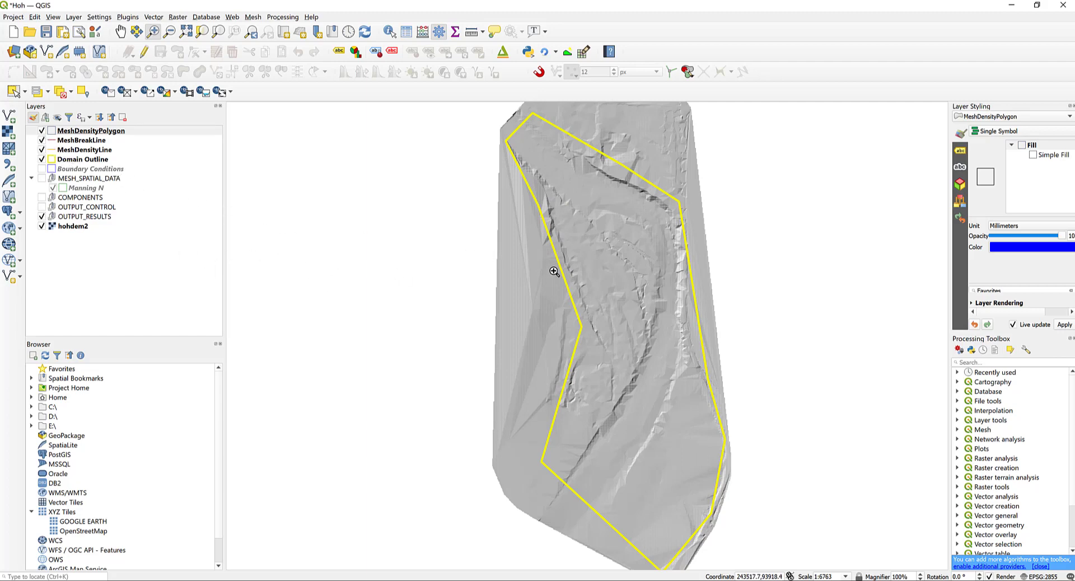
Hide the MeshDensityPolygon, MeshBreakLine and MeshDensityLine layers
click(42, 131)
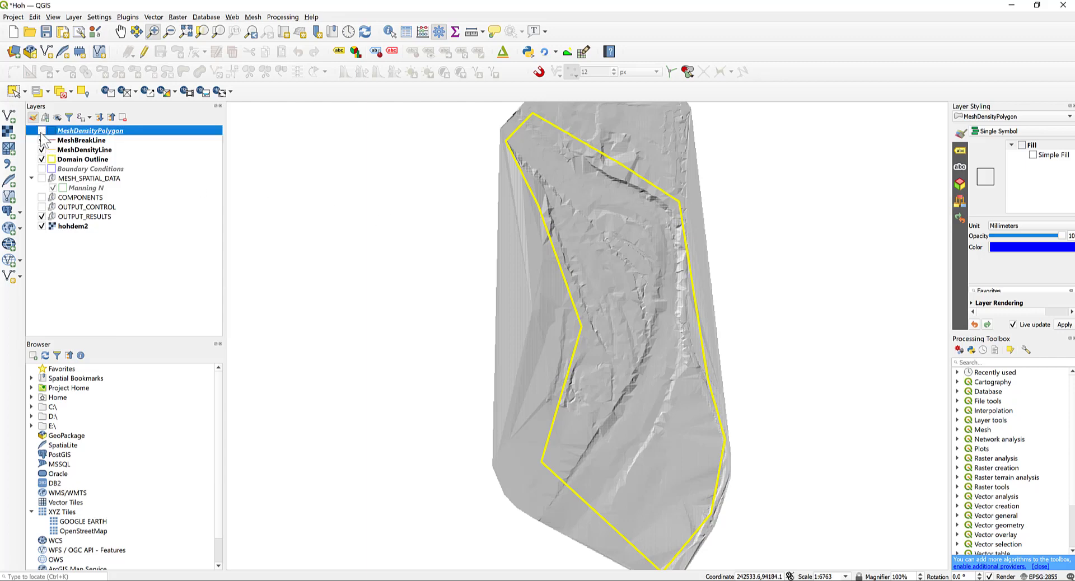
click(42, 141)
click(42, 150)
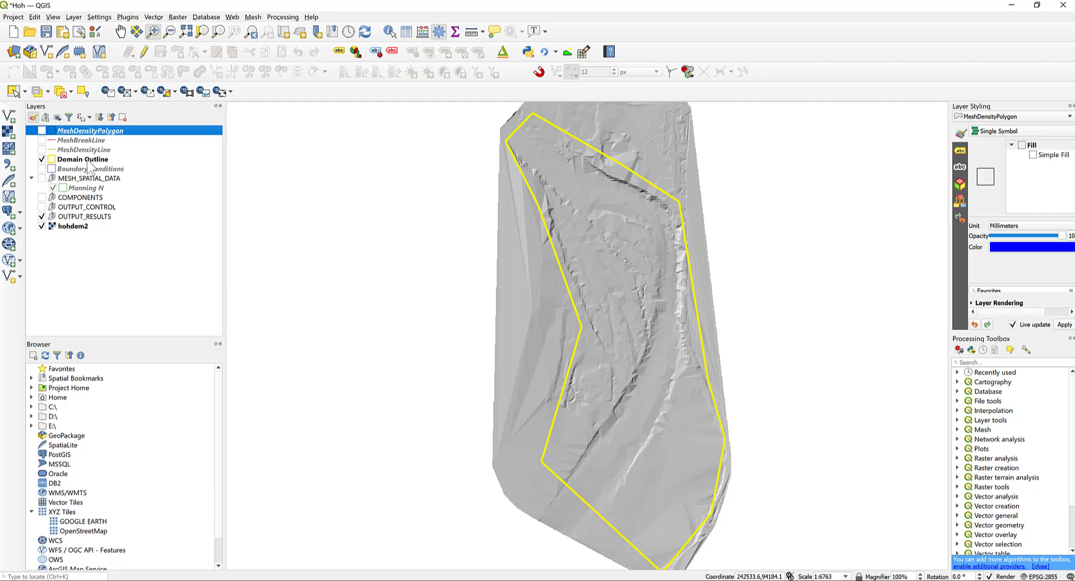
Check the CellSize value in the Domain Outline layer's attribute table
right_click(88, 162)
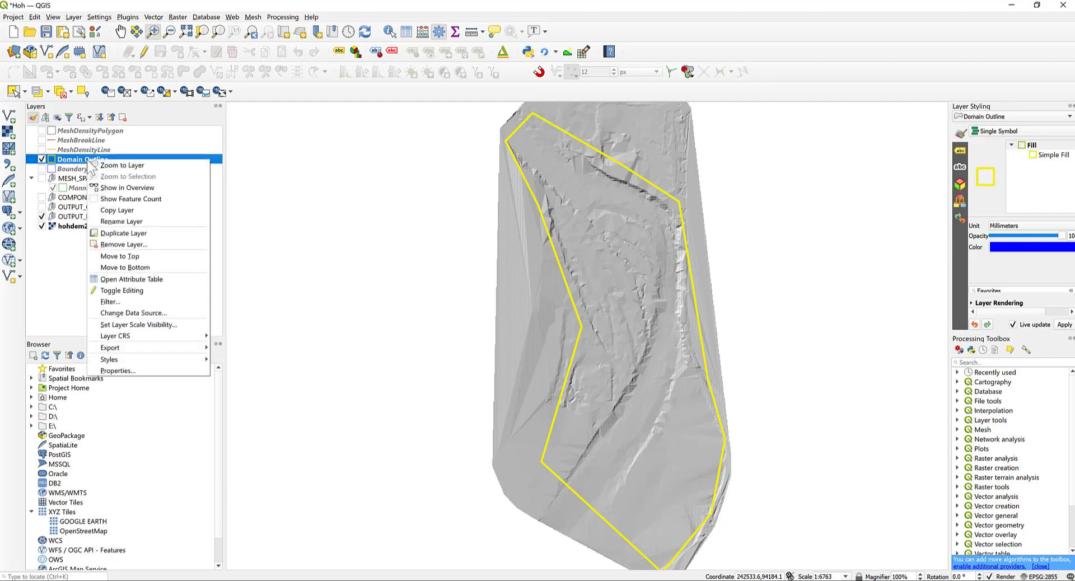
click(123, 279)
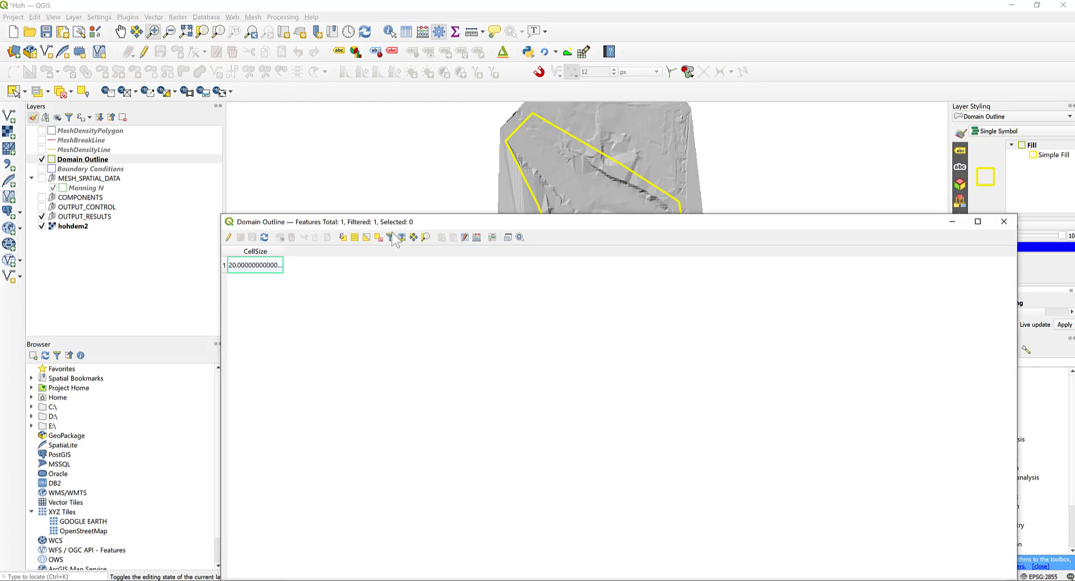
click(1004, 222)
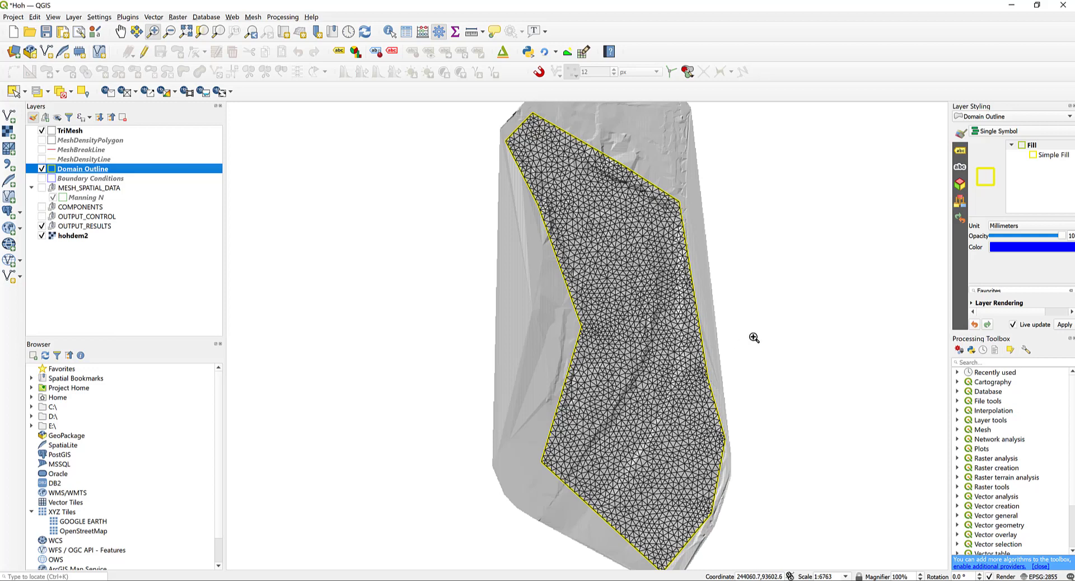
Show the MeshDensityLine layer and draw a line along the river channel through the domain with a CellSize of 10
click(41, 159)
click(67, 161)
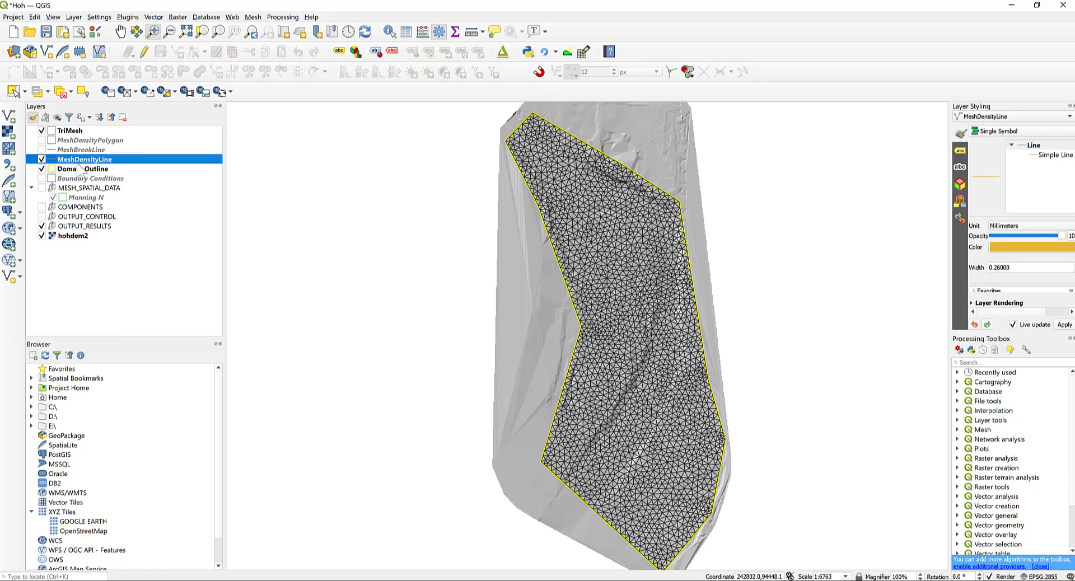
click(143, 53)
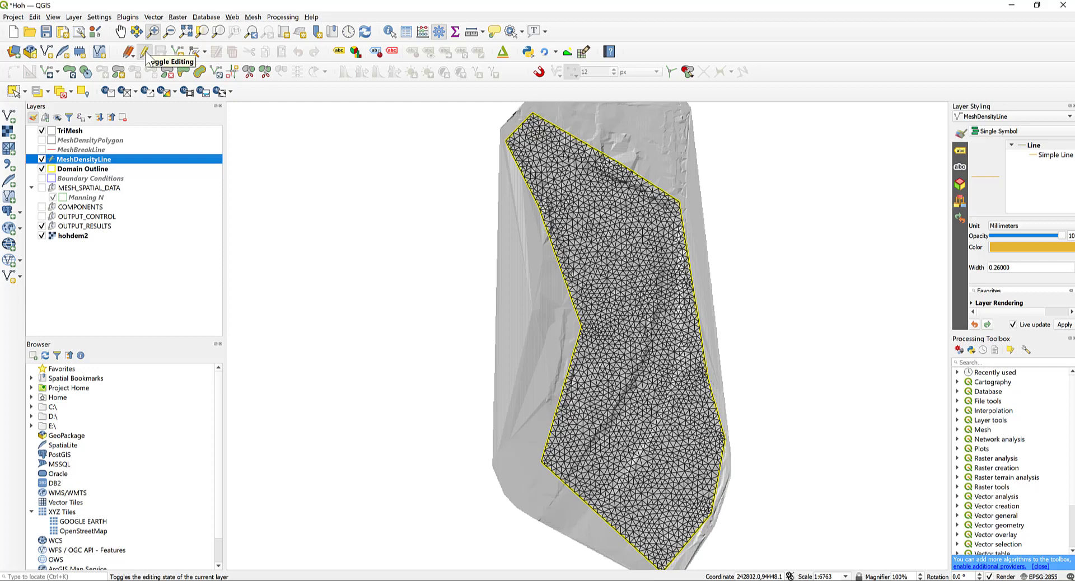
click(177, 52)
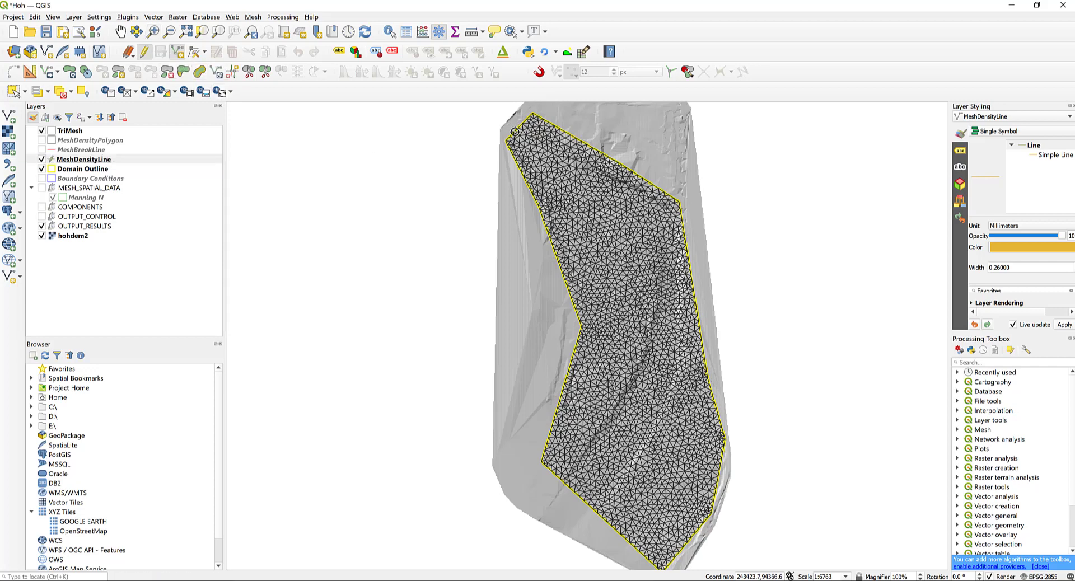
click(642, 215)
click(668, 248)
click(649, 321)
click(656, 356)
click(616, 429)
right_click(549, 509)
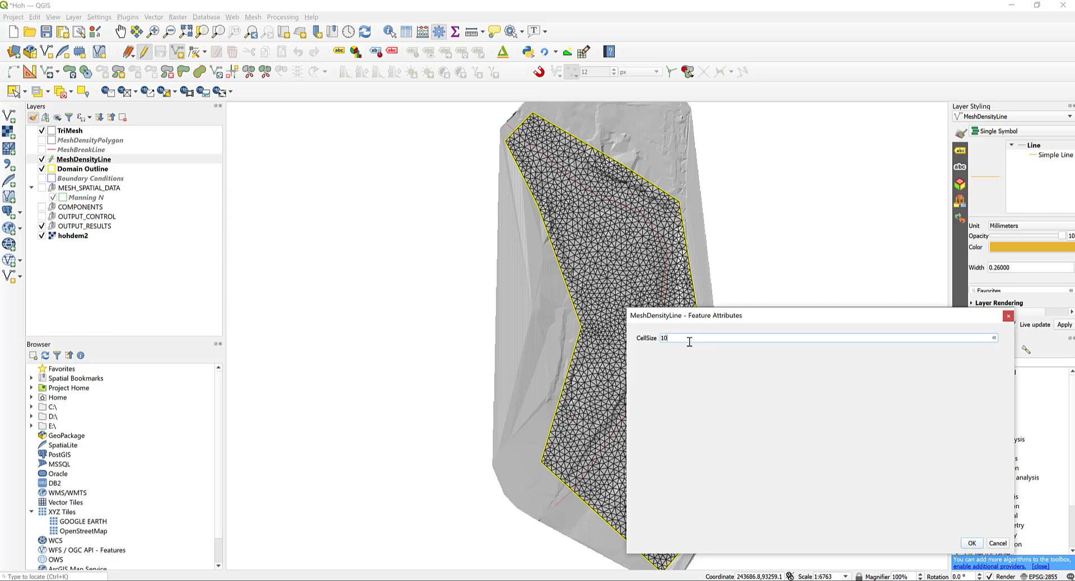
click(972, 543)
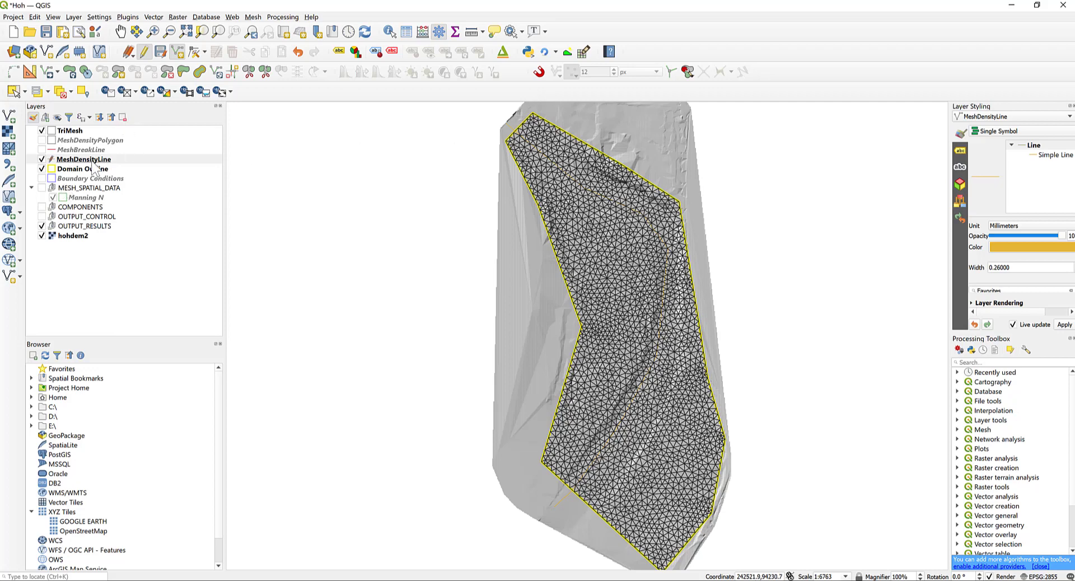
Save and close the MeshDensityLine edits, and regenerate the triangular mesh
click(160, 51)
click(144, 51)
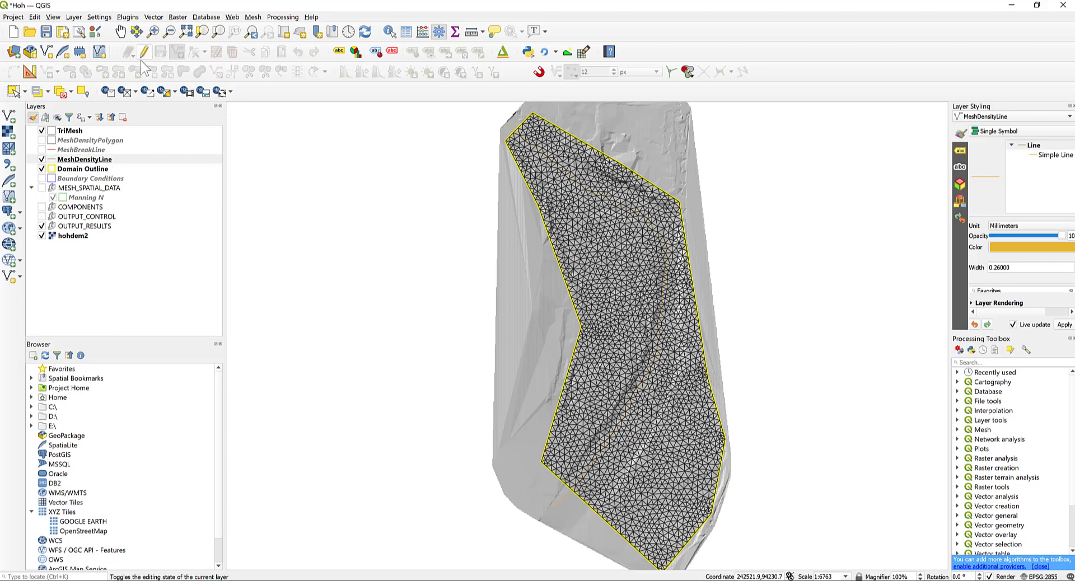
click(126, 92)
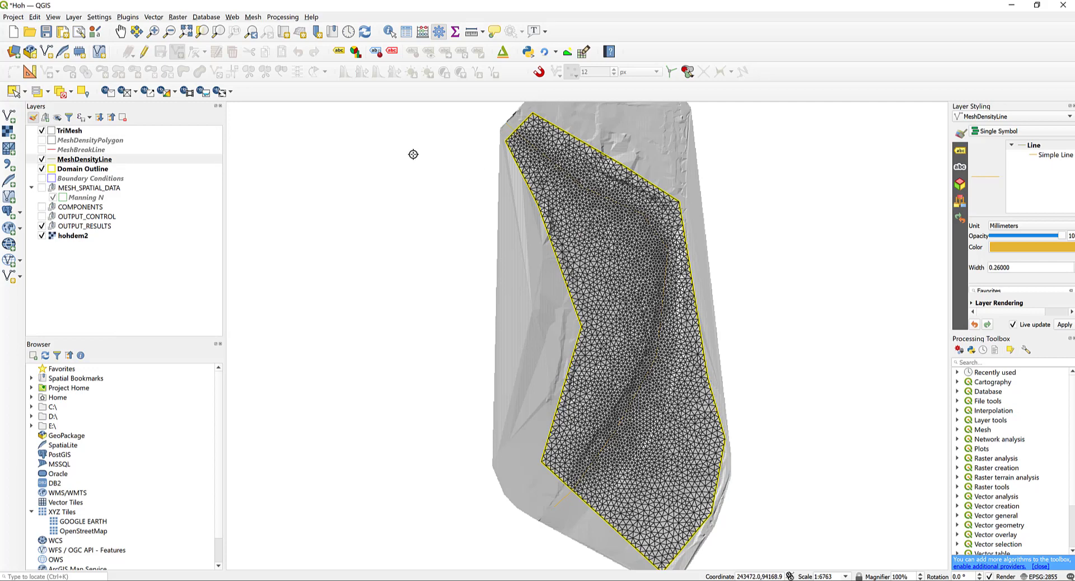
Move the MeshDensityLine layer above TriMesh and examine how the mesh cells refine and align along the density line
drag(77, 160, 64, 129)
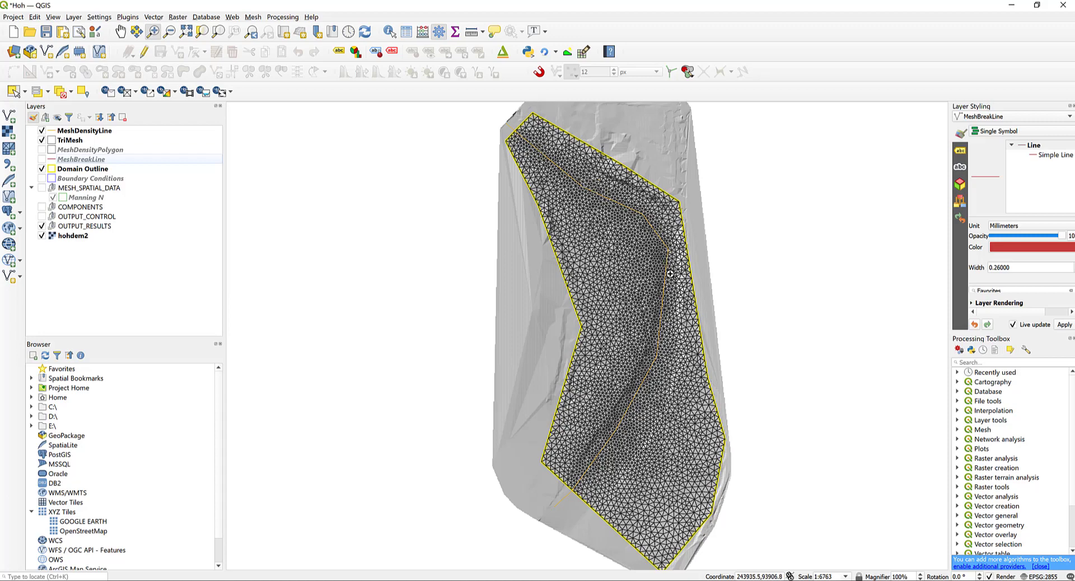
scroll(672, 311, up, 2)
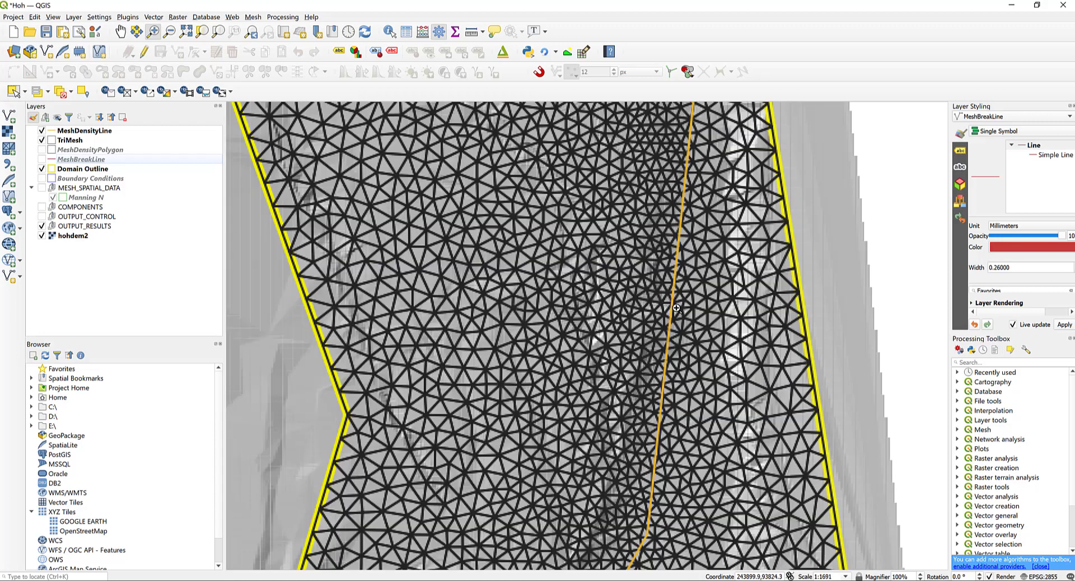
scroll(676, 312, up, 3)
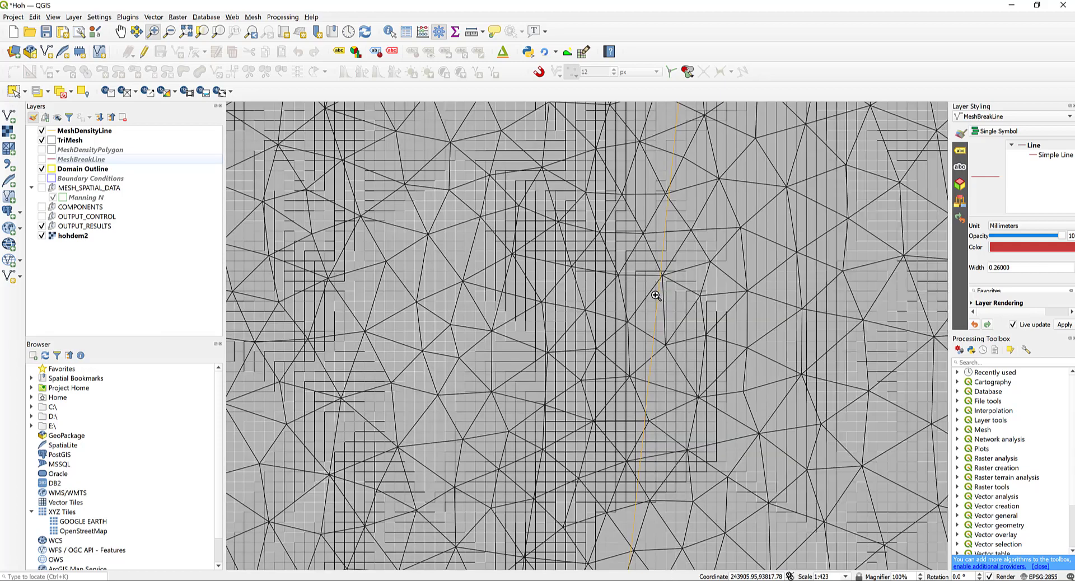
scroll(656, 295, down, 1)
scroll(654, 293, down, 1)
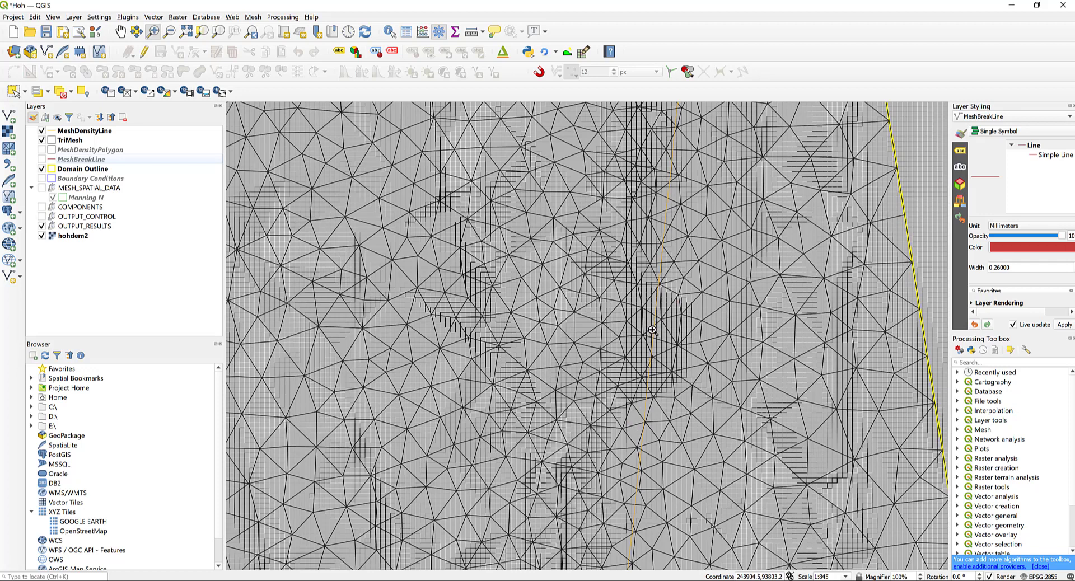
scroll(653, 311, down, 1)
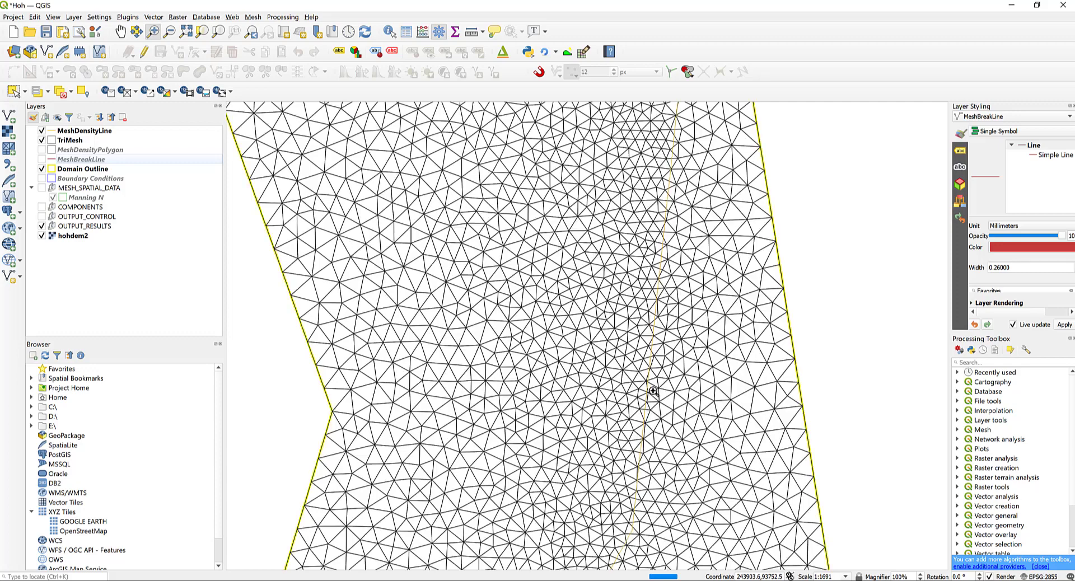
scroll(638, 440, down, 1)
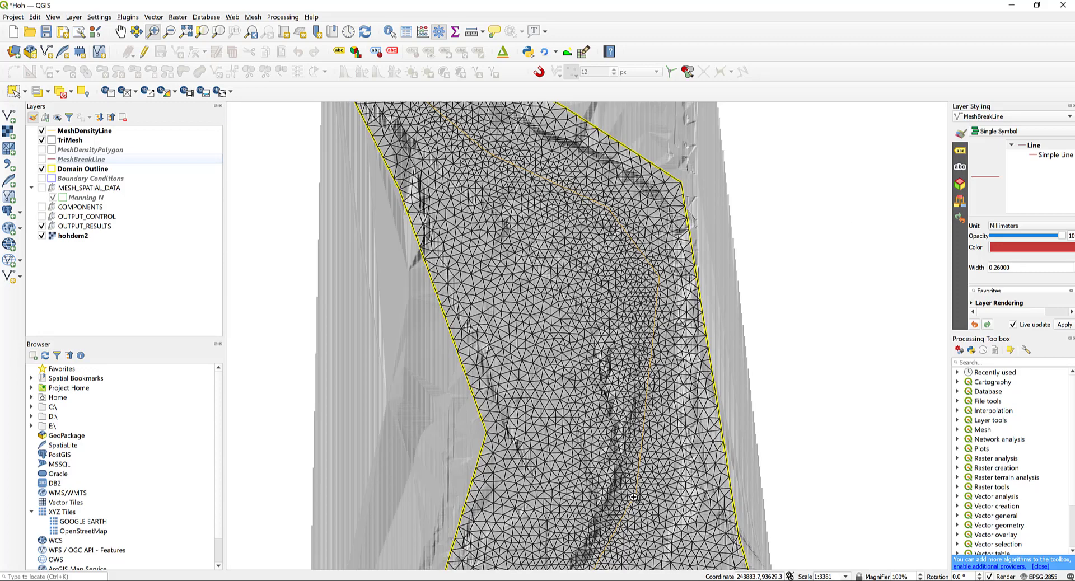
click(613, 414)
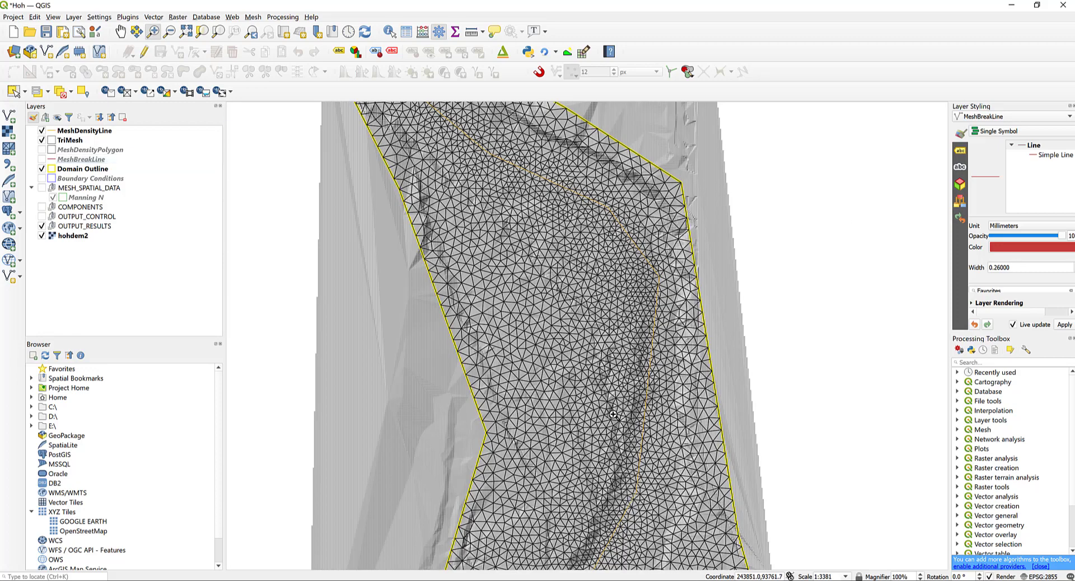
drag(612, 245, 692, 361)
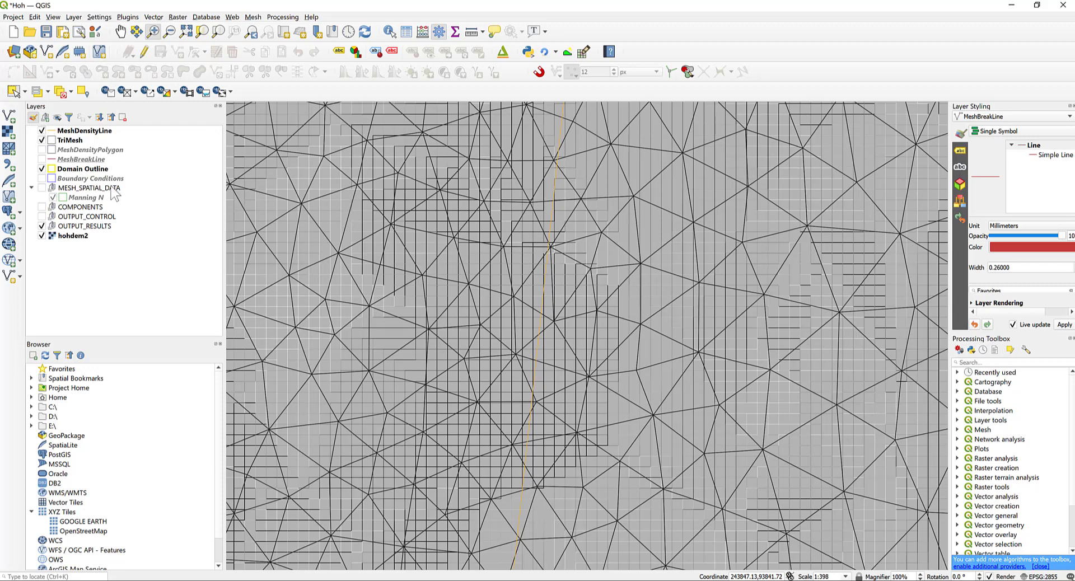
scroll(397, 238, down, 4)
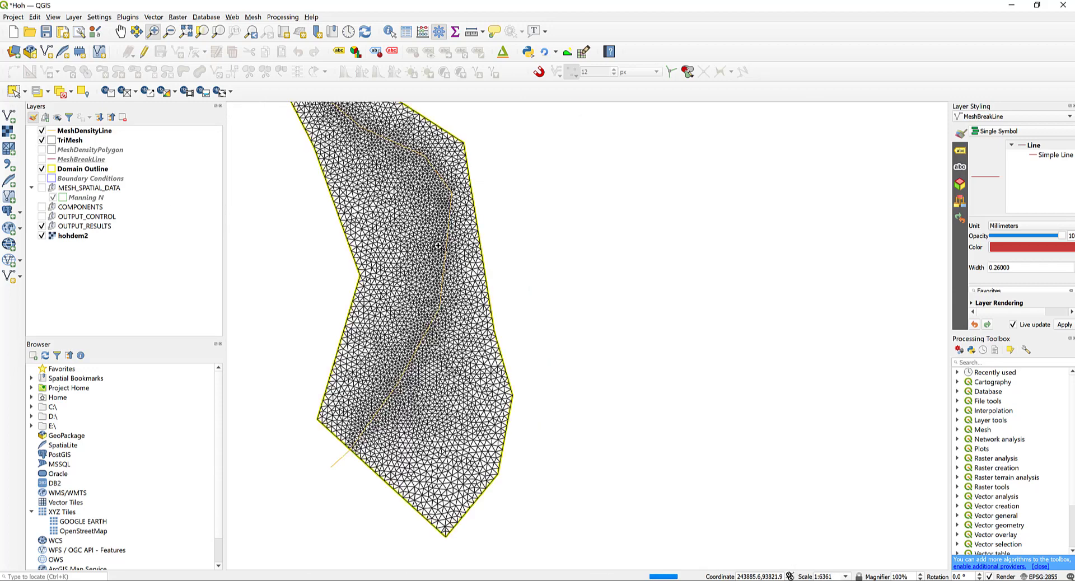
drag(440, 242, 553, 242)
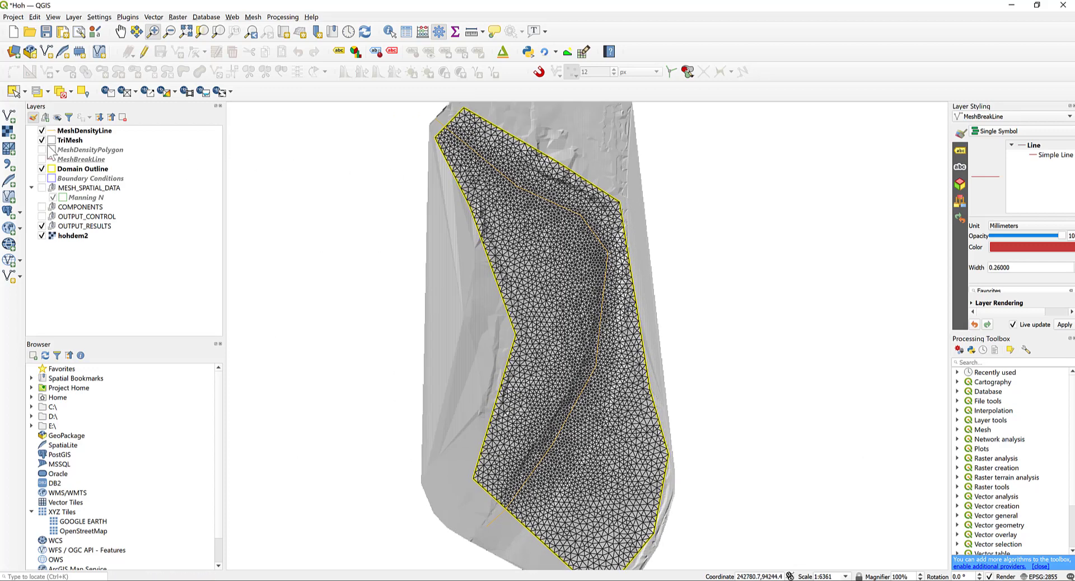
Show MeshBreakLine instead of MeshDensityLine and draw a breakline along the river channel with a CellSize of 10
click(42, 131)
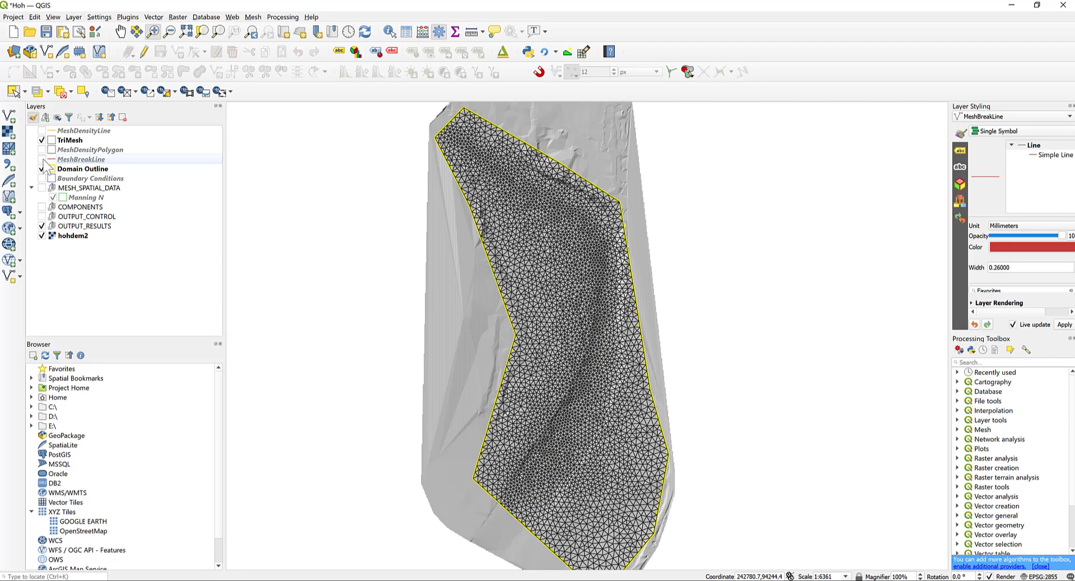
click(42, 160)
click(145, 52)
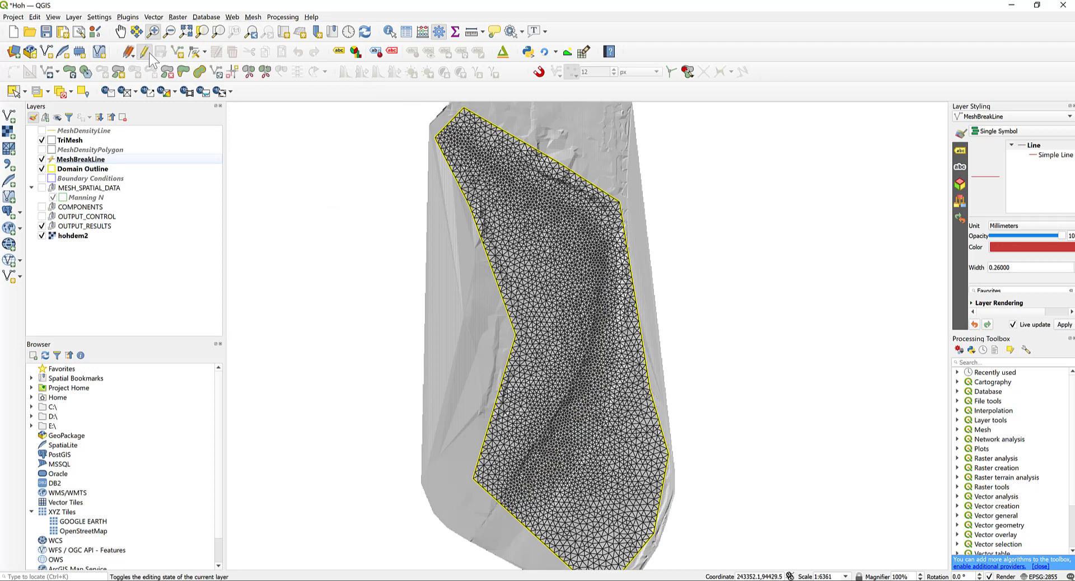
click(179, 51)
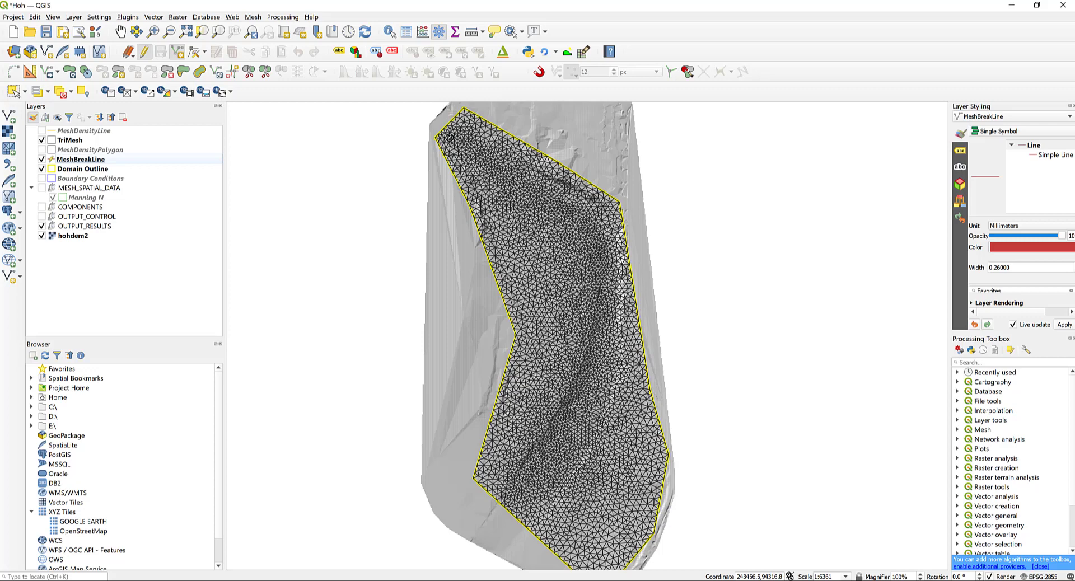
click(548, 200)
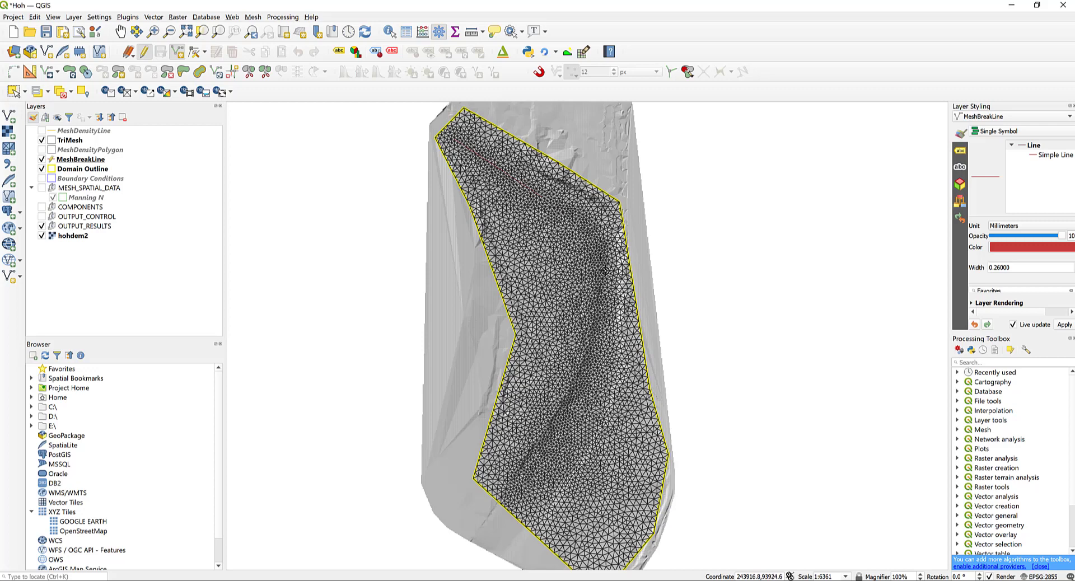
click(596, 349)
click(535, 461)
right_click(516, 494)
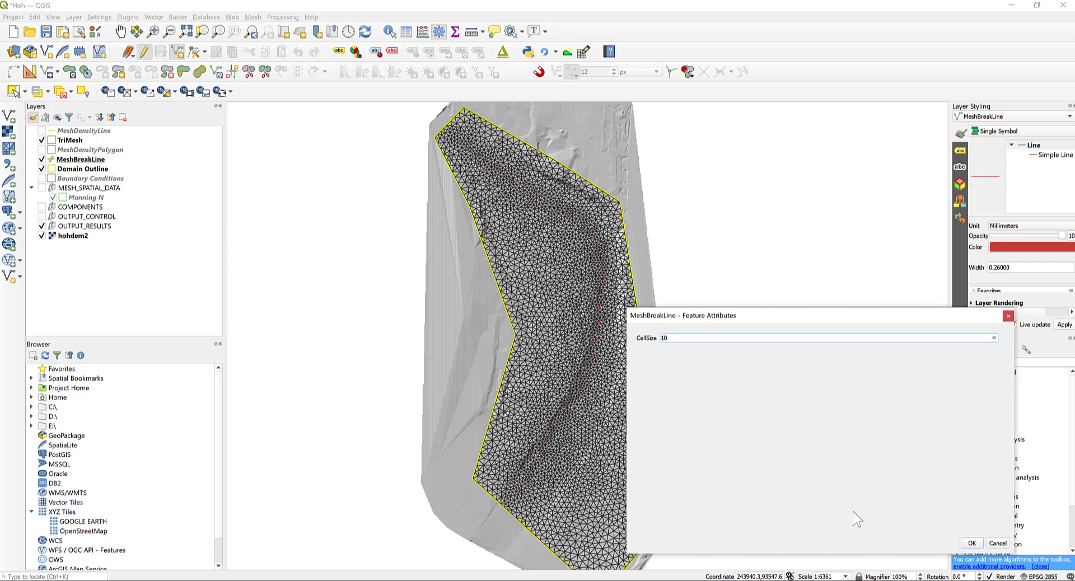
click(972, 543)
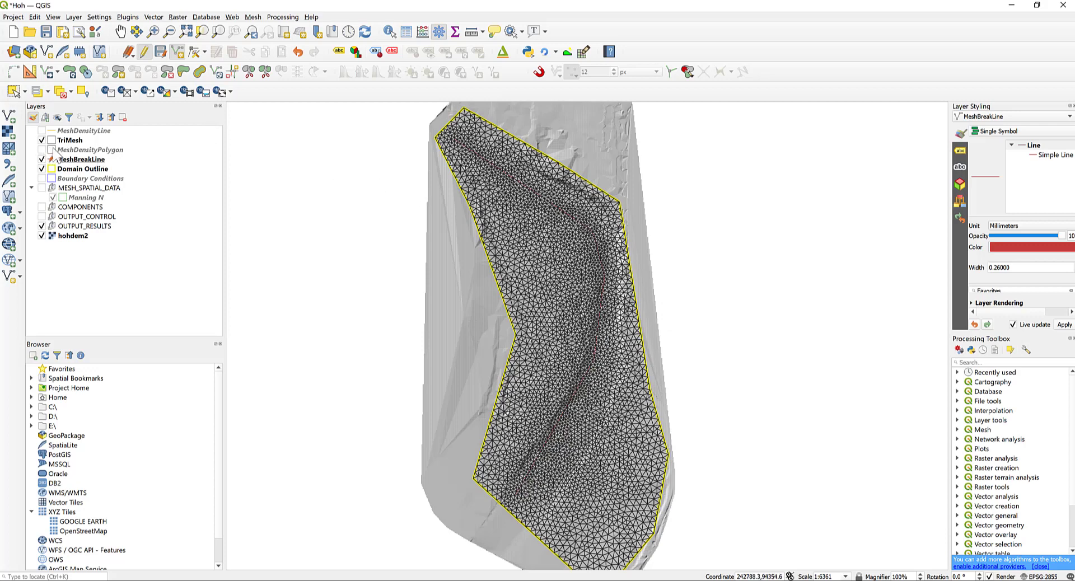
Save and close the MeshBreakLine edits, and regenerate the triangular mesh with the breakline
click(162, 49)
click(146, 52)
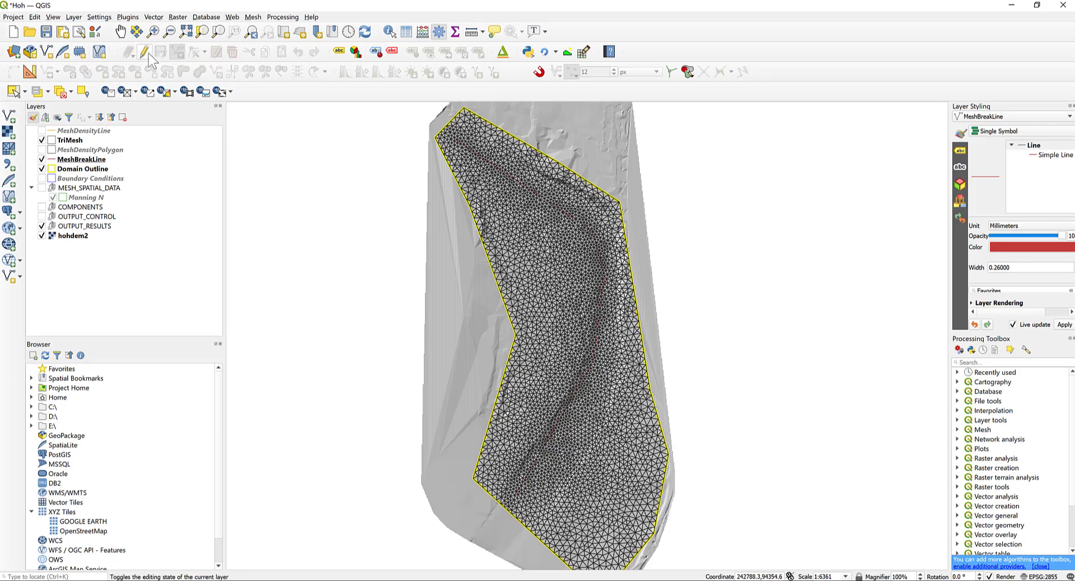
click(126, 93)
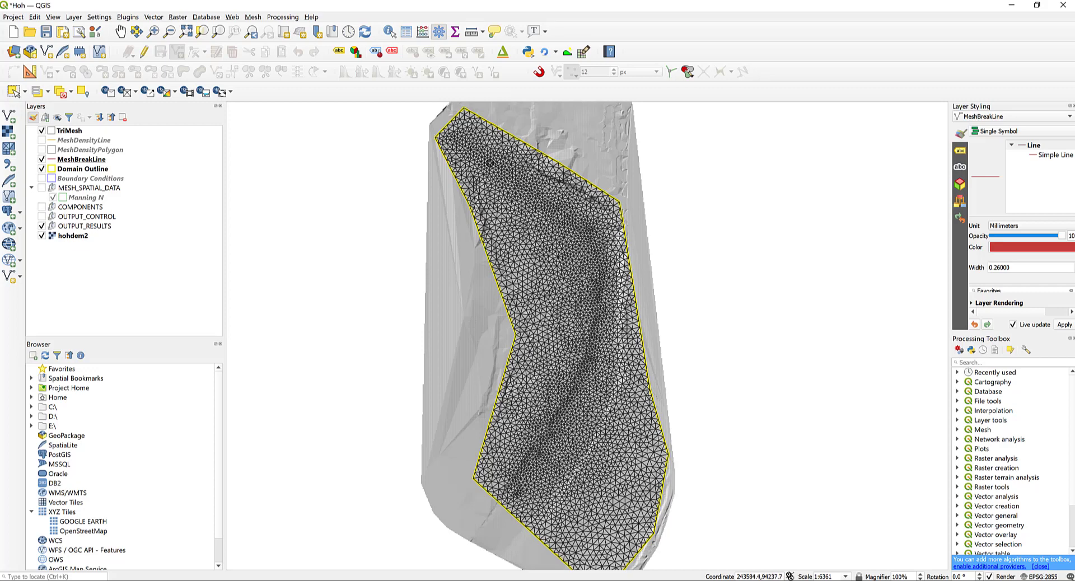
scroll(560, 210, up, 3)
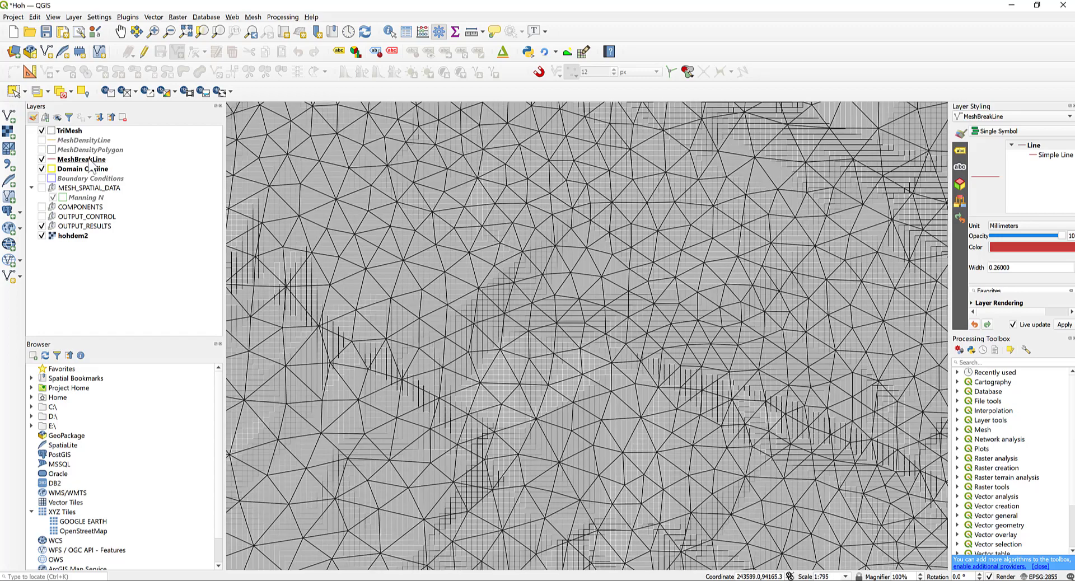
Move the MeshBreakLine layer above TriMesh and examine how the mesh cells align along the breakline
drag(84, 160, 89, 135)
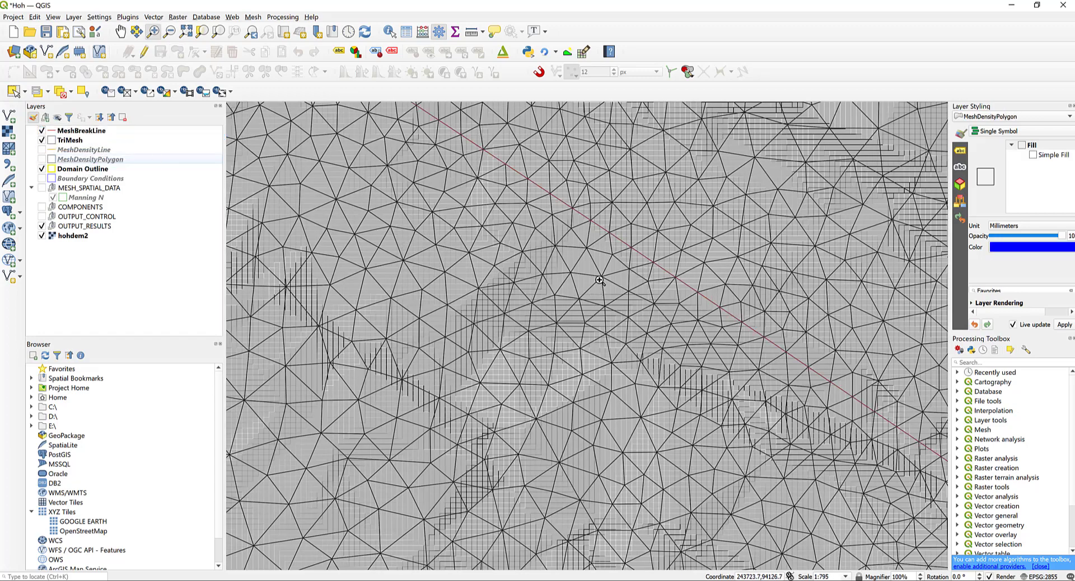
scroll(540, 178, up, 1)
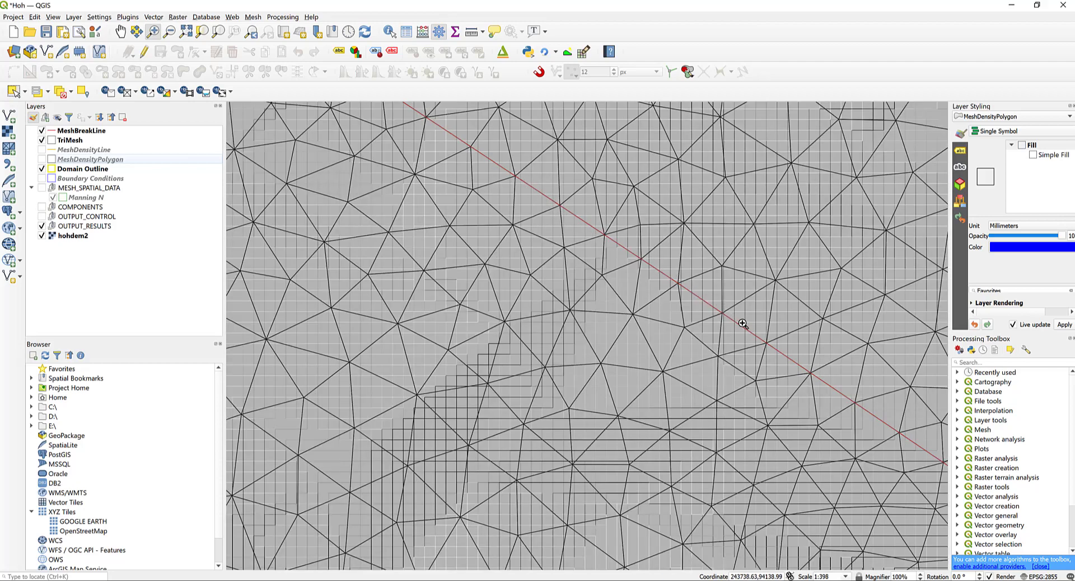
scroll(719, 307, down, 3)
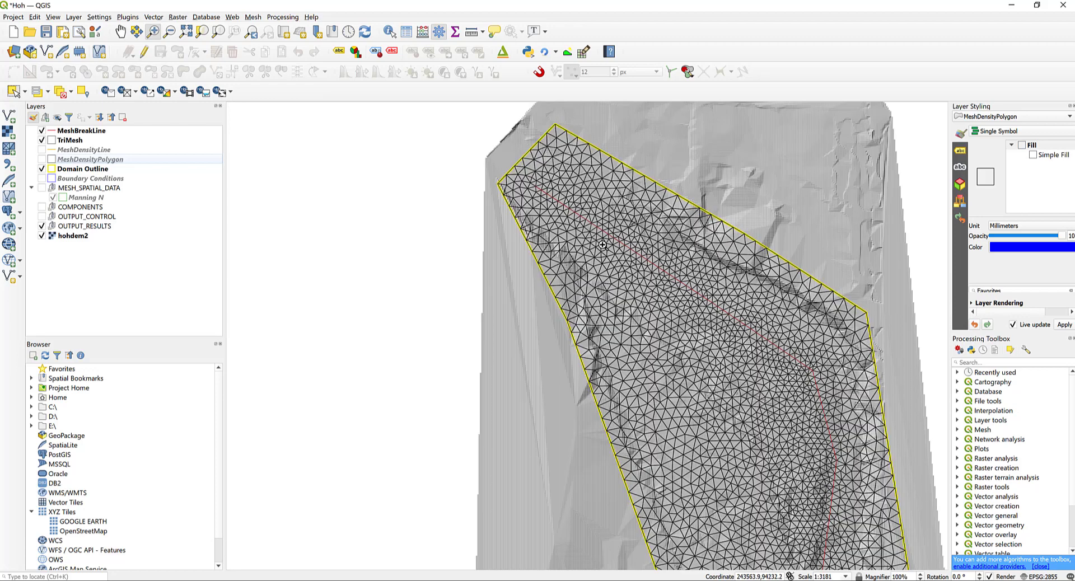
scroll(601, 244, down, 1)
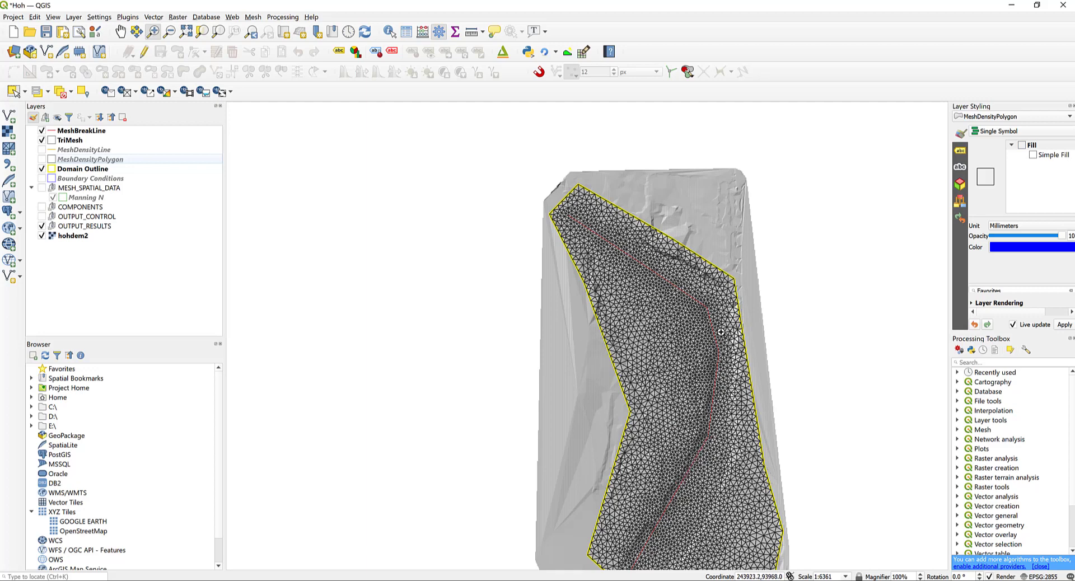
Hide the MeshBreakLine layer and show the MeshDensityPolygon layer
click(42, 131)
click(41, 140)
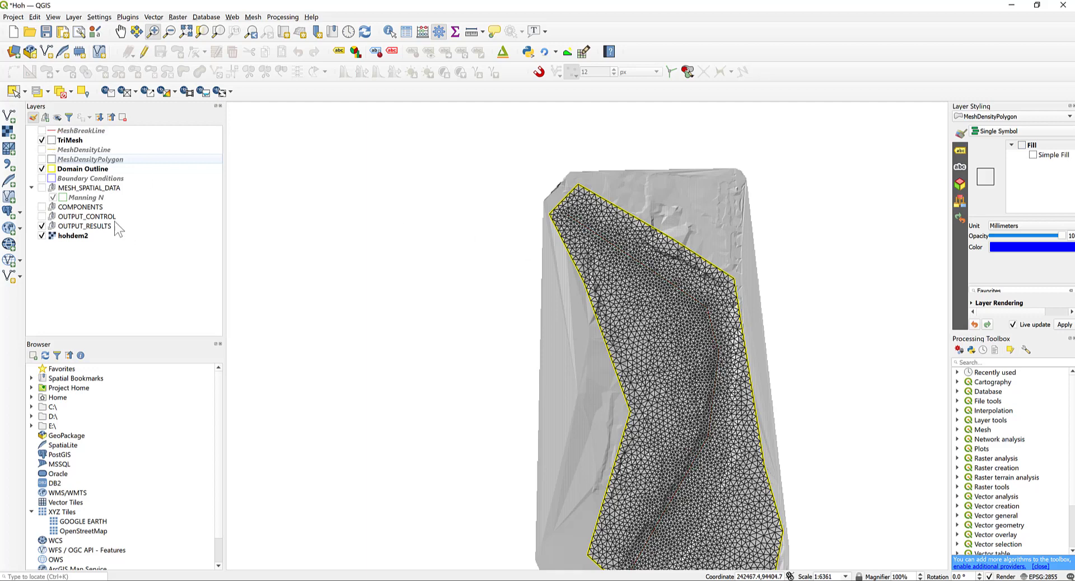
click(41, 159)
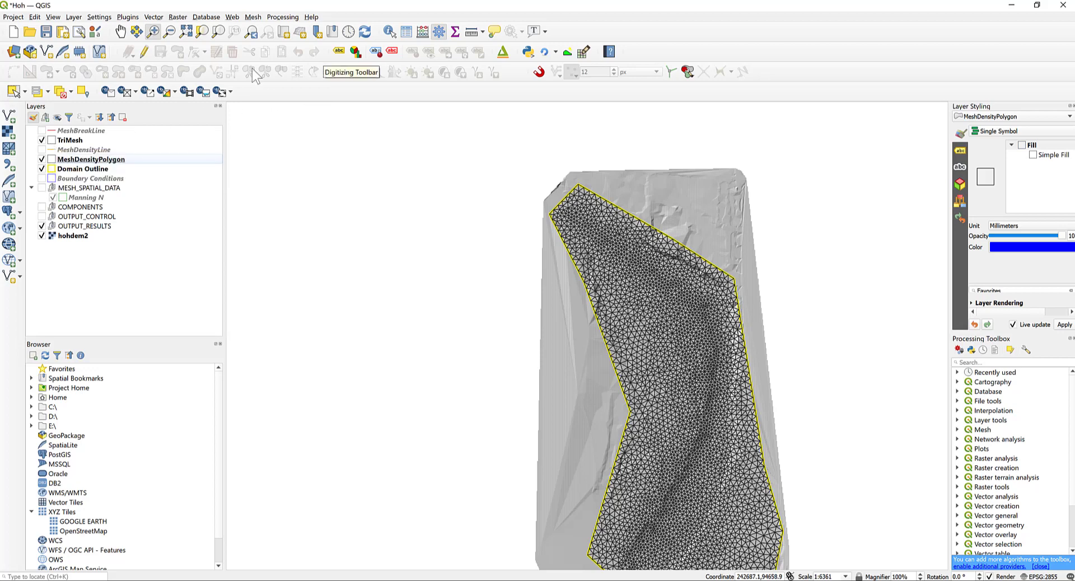
Draw a polygon on the MeshDensityPolygon layer around the river channel, from the domain's northwest end to its southern end, with a CellSize of 10
click(146, 52)
click(176, 52)
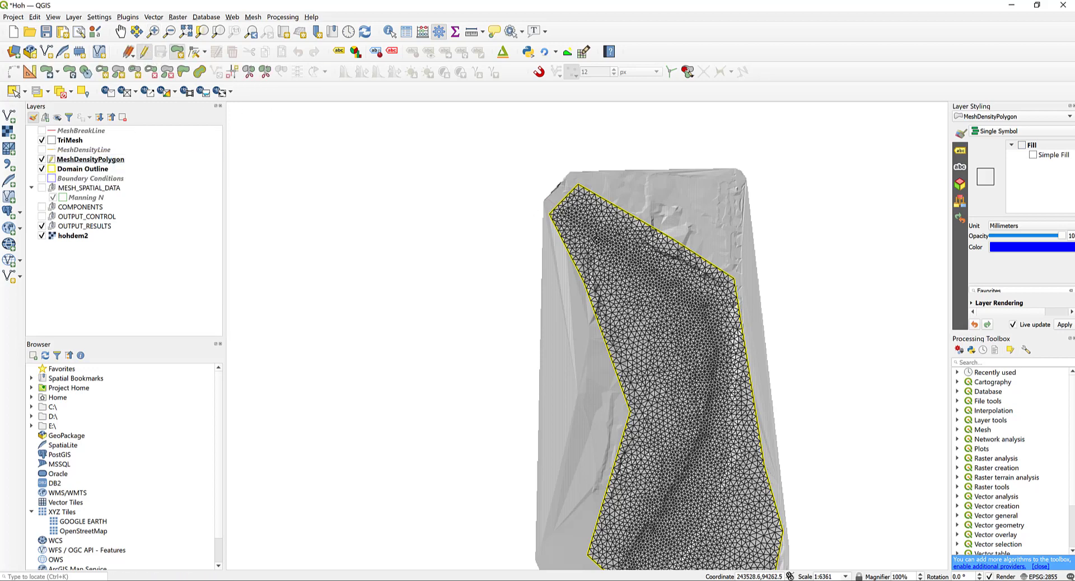
click(688, 320)
click(700, 403)
scroll(671, 484, down, 1)
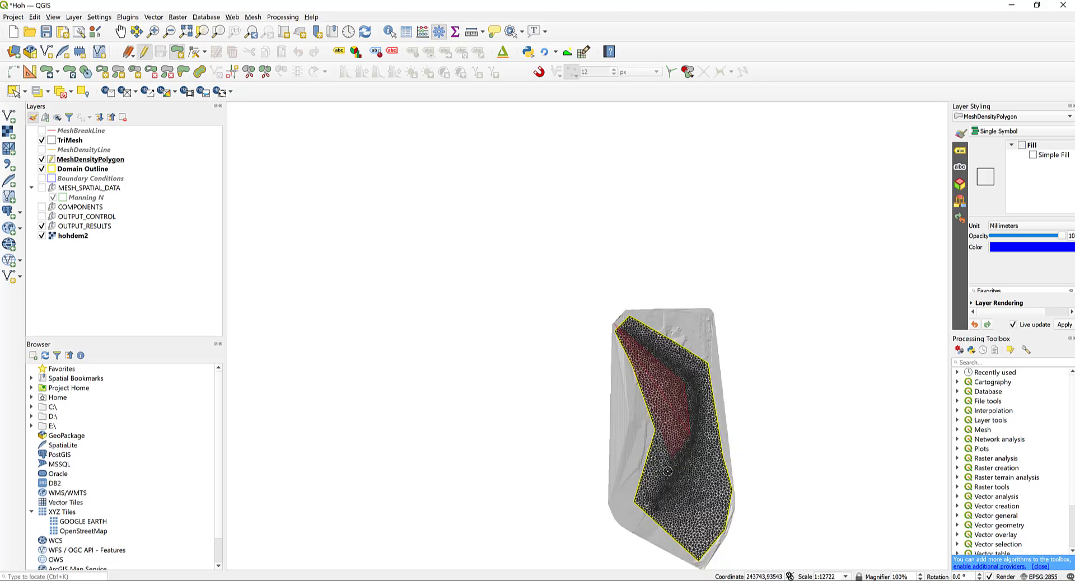
click(642, 516)
click(665, 530)
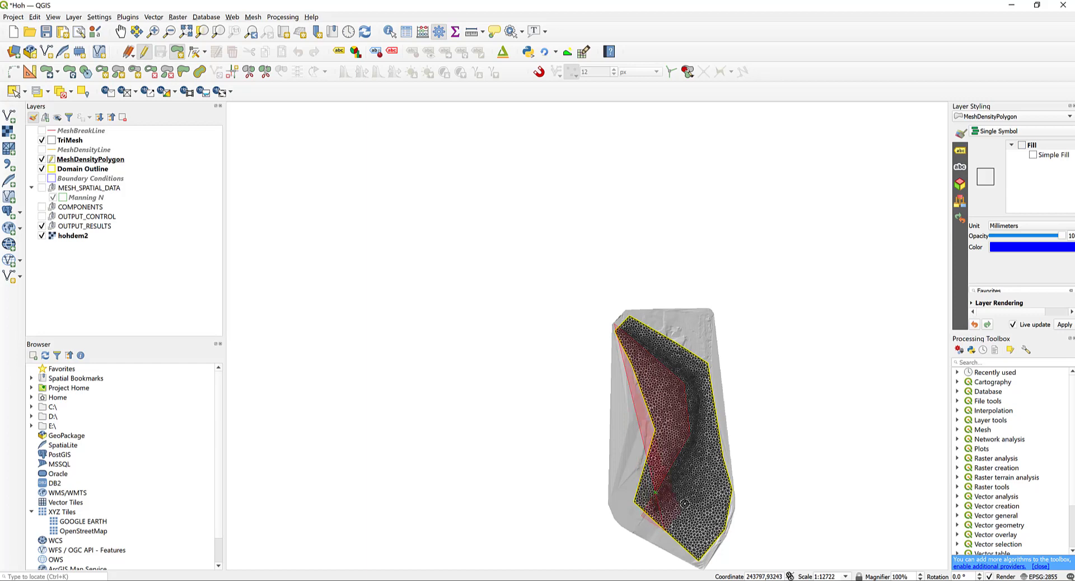
click(705, 461)
click(702, 418)
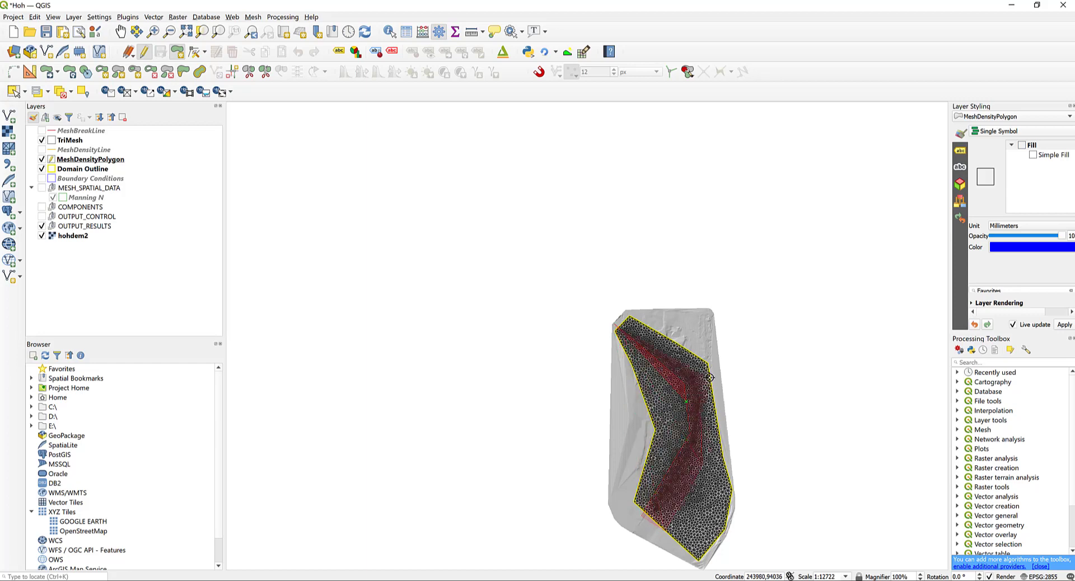
right_click(621, 316)
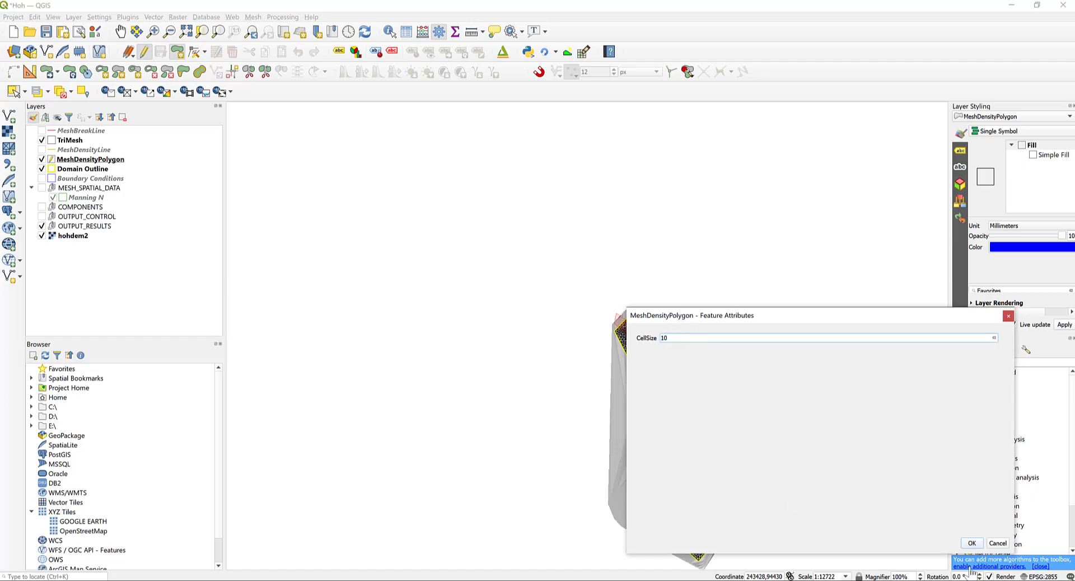
click(972, 543)
Save and close the MeshDensityPolygon edits, and regenerate the triangular mesh with the density polygon
click(160, 51)
click(145, 52)
click(126, 92)
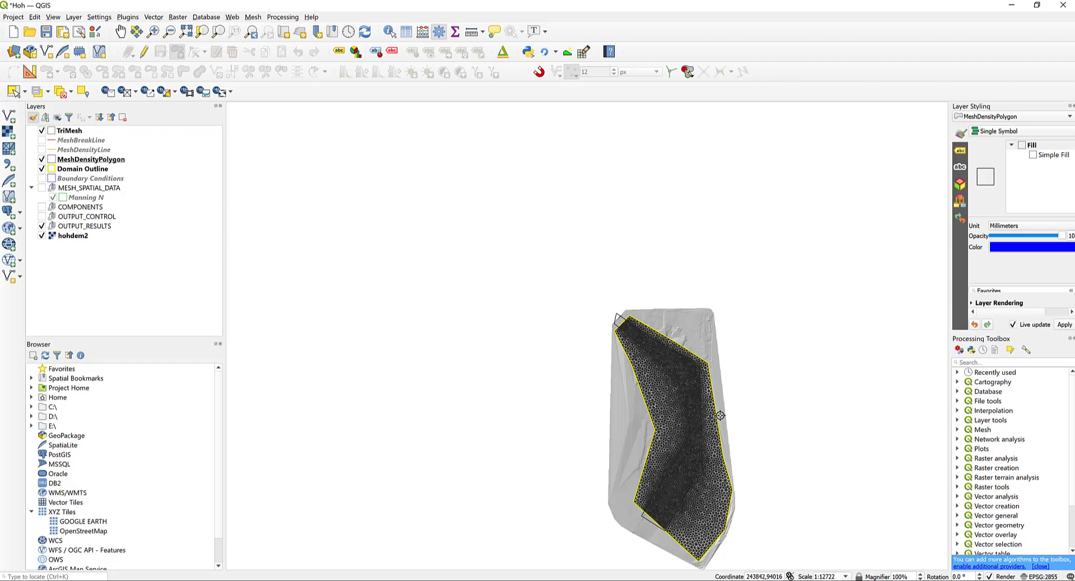
Examine the cell sizes inside and outside the density polygon across the whole domain
scroll(703, 460, up, 1)
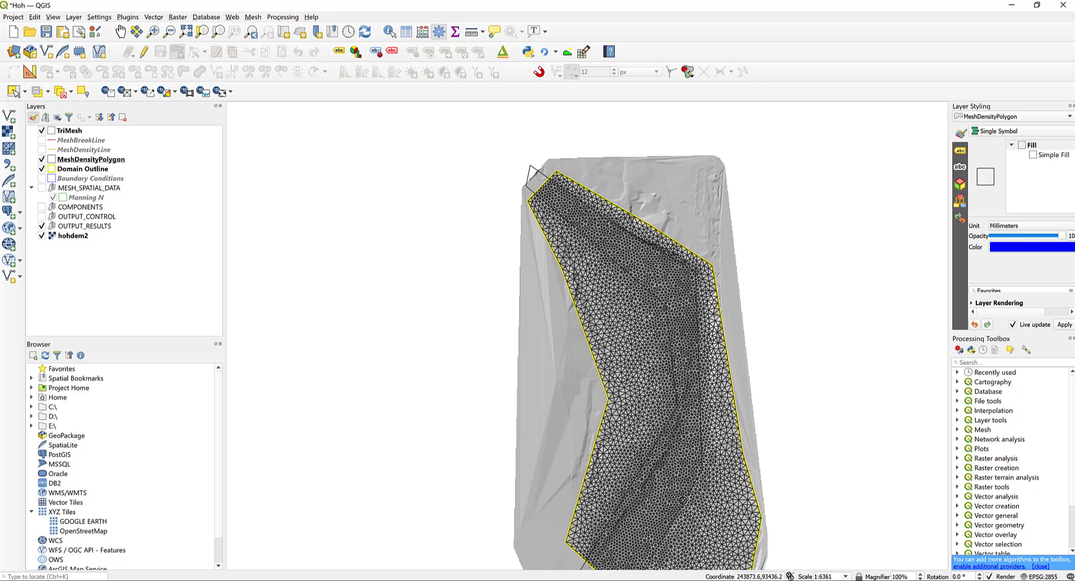
scroll(632, 485, up, 1)
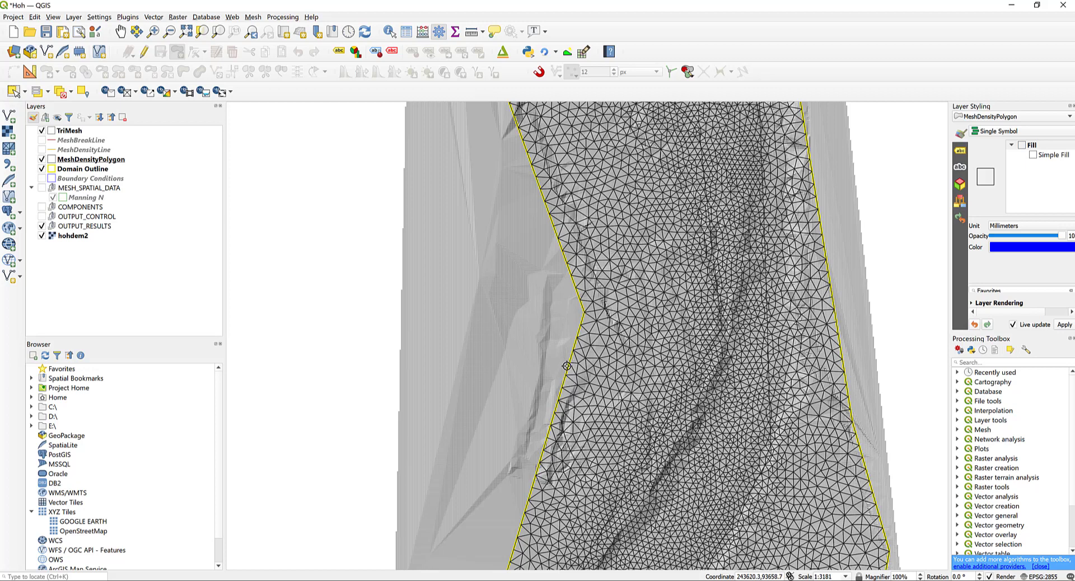
scroll(577, 320, down, 1)
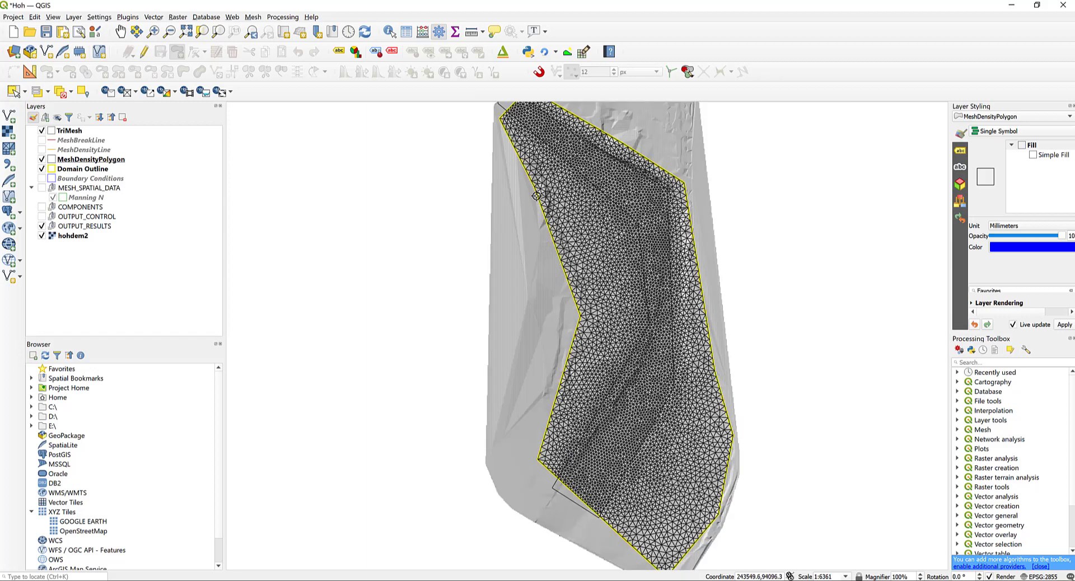
drag(542, 143, 510, 269)
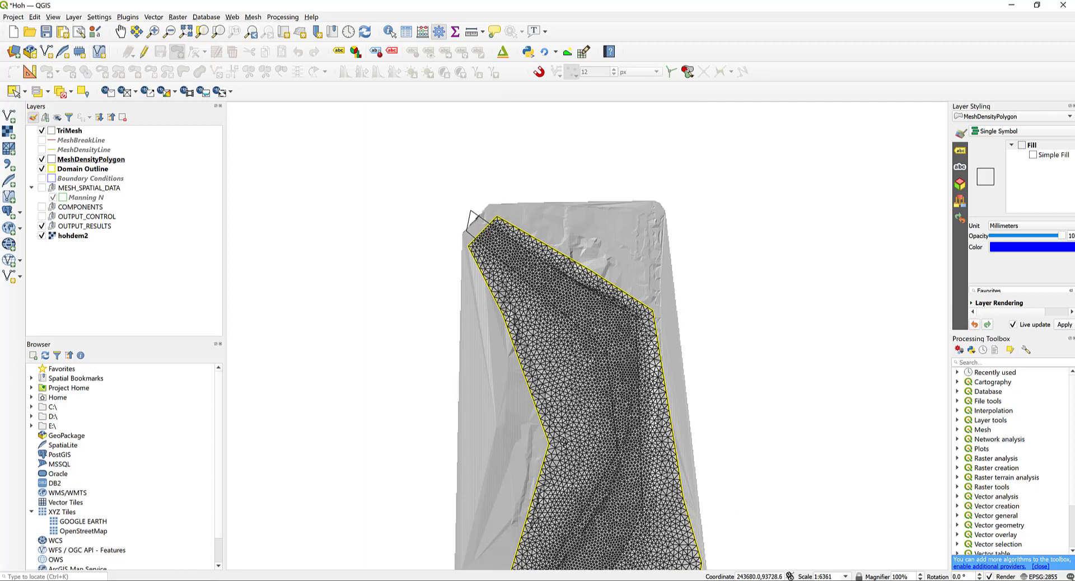
scroll(574, 414, down, 1)
scroll(551, 417, up, 2)
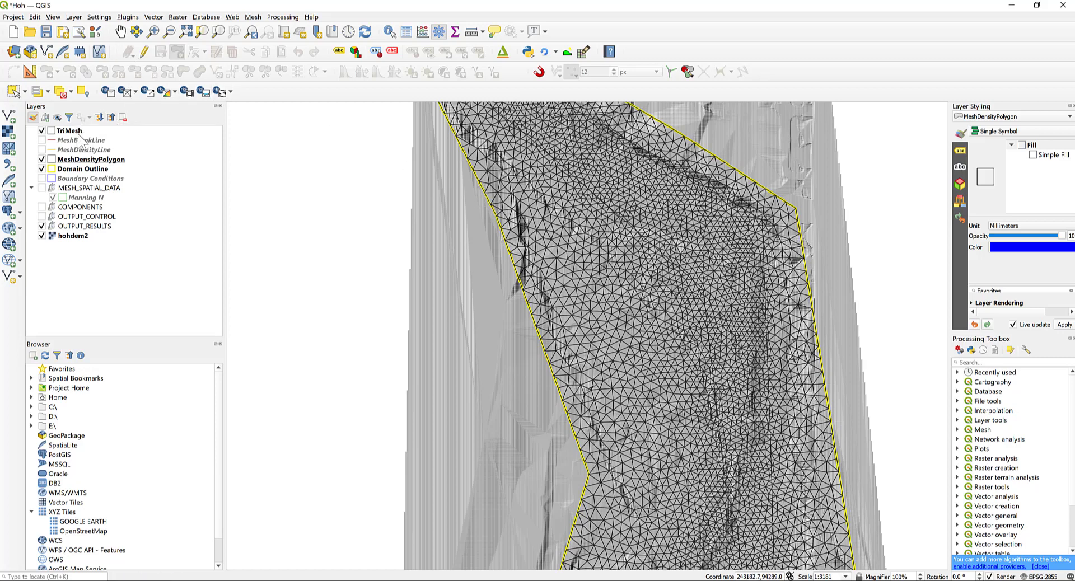
Edit the Domain Outline and shift its inward corner vertex on the west side slightly northwest along the boundary
click(80, 170)
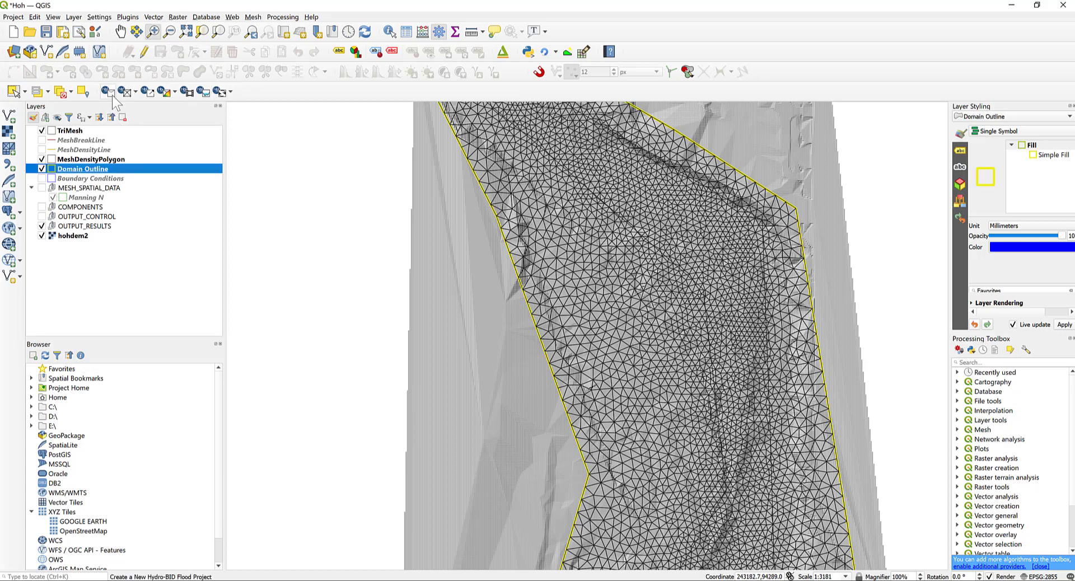
click(144, 52)
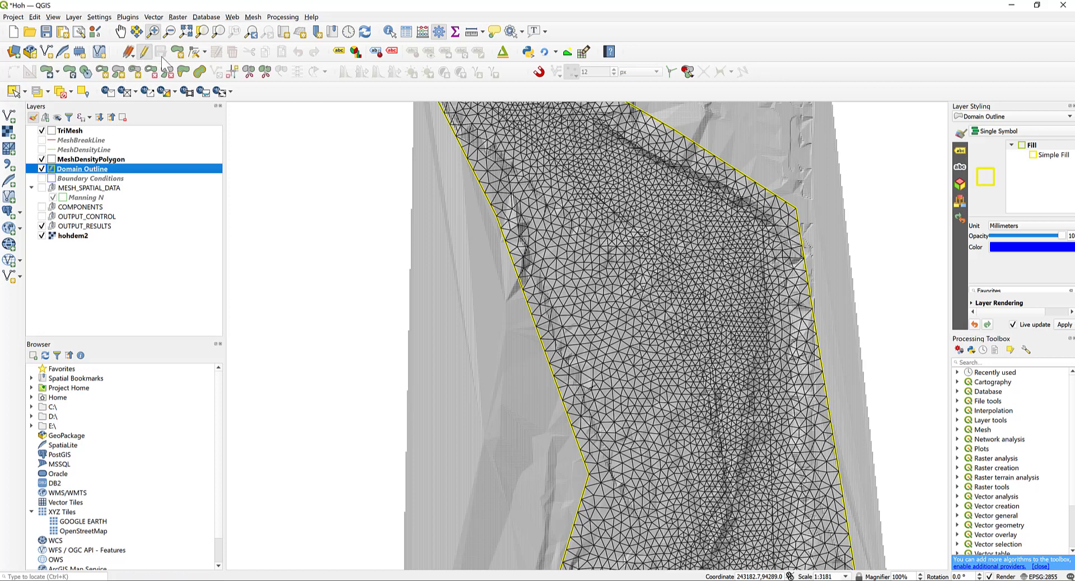
click(193, 51)
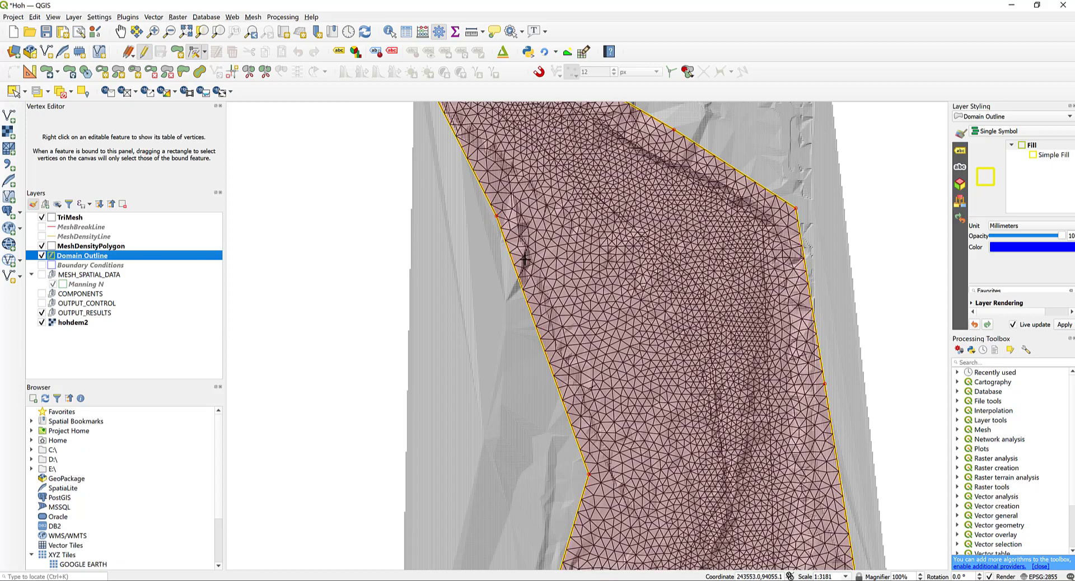
scroll(525, 259, down, 1)
scroll(505, 234, up, 2)
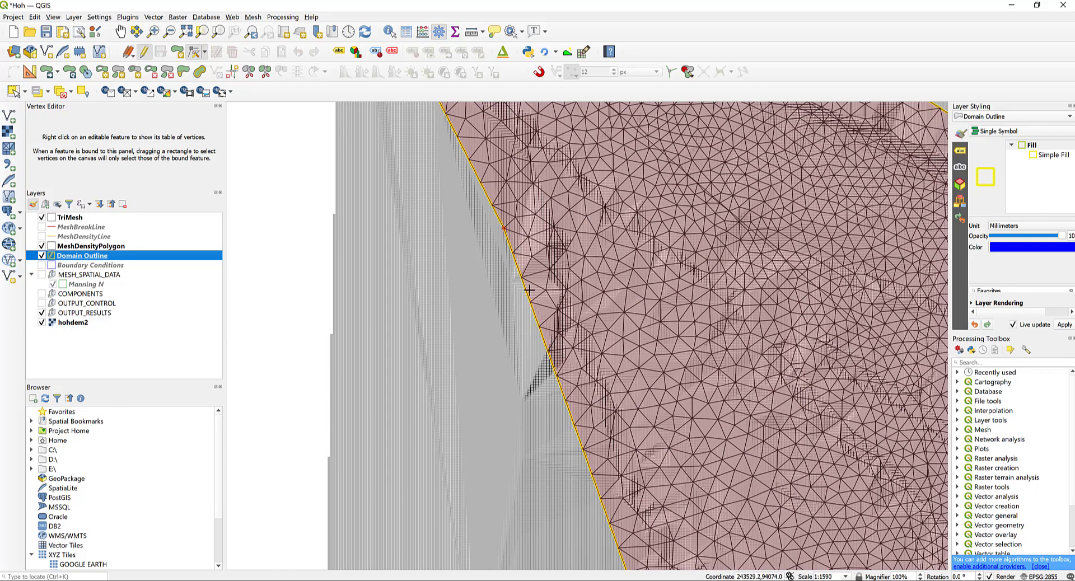
scroll(522, 317, down, 1)
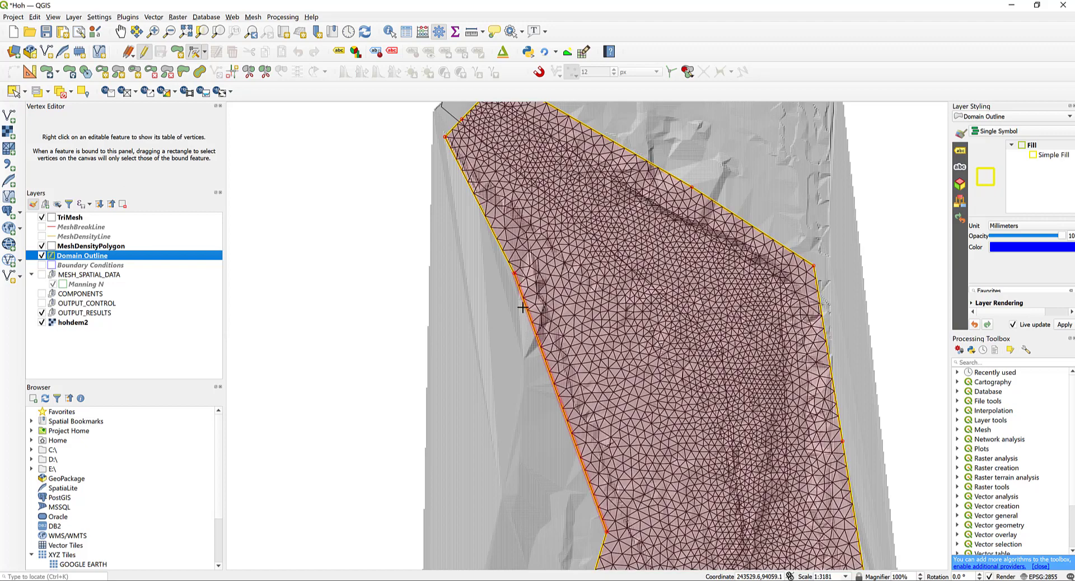
scroll(531, 333, up, 1)
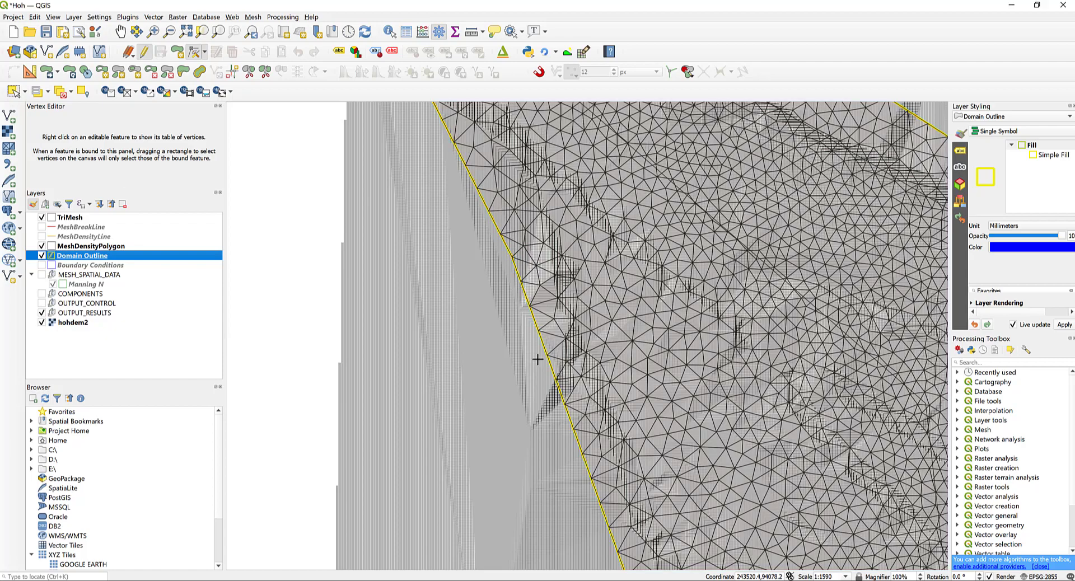
scroll(538, 331, down, 1)
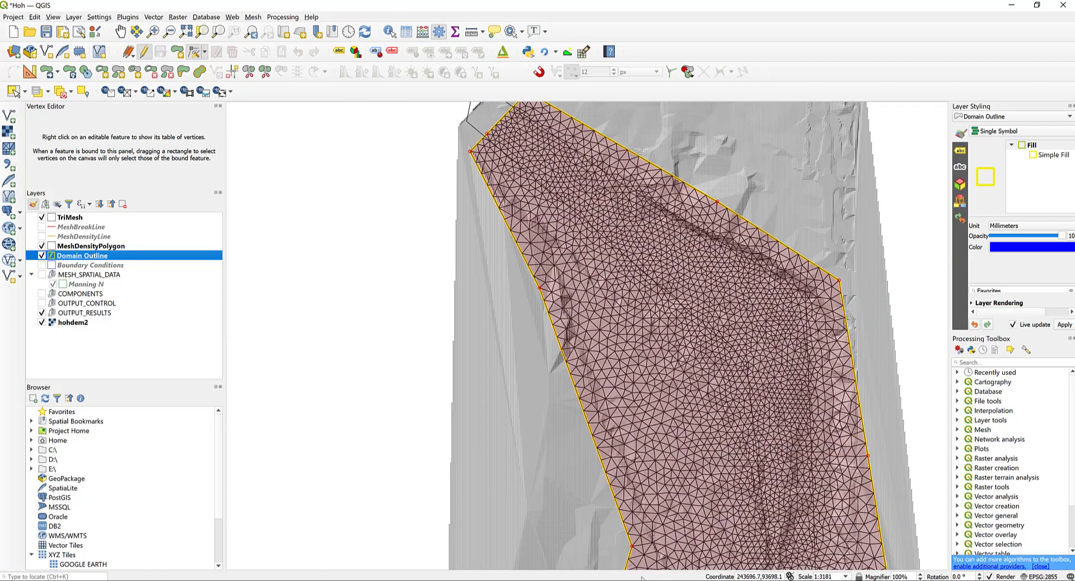
scroll(644, 555, up, 2)
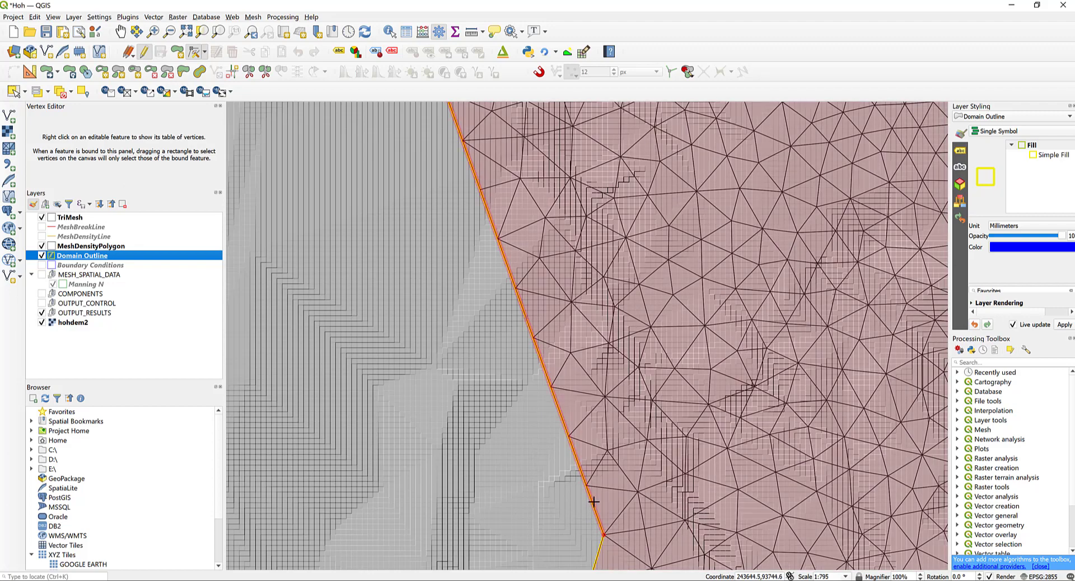
double_click(591, 500)
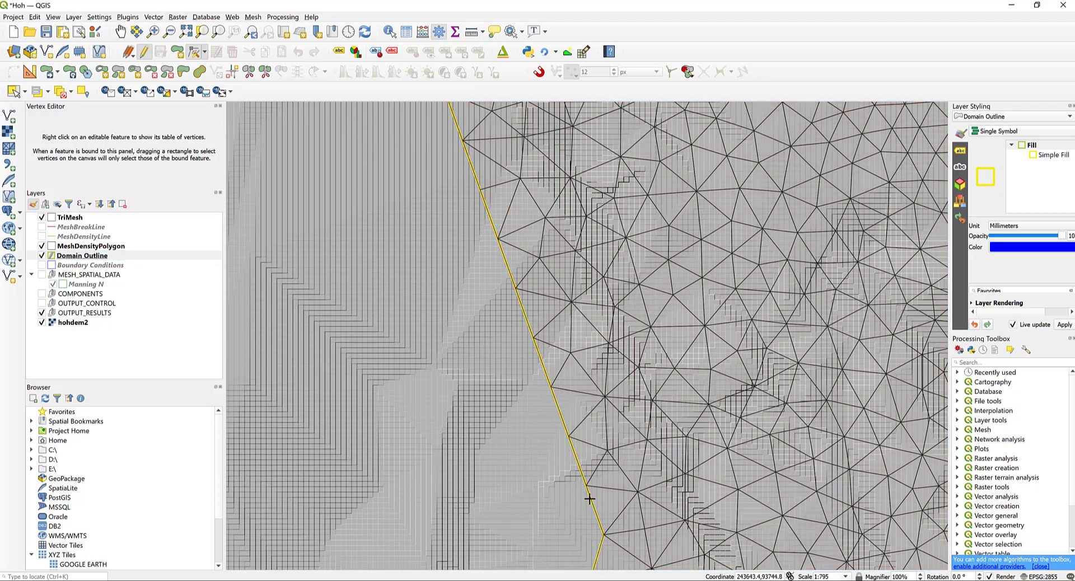
click(572, 445)
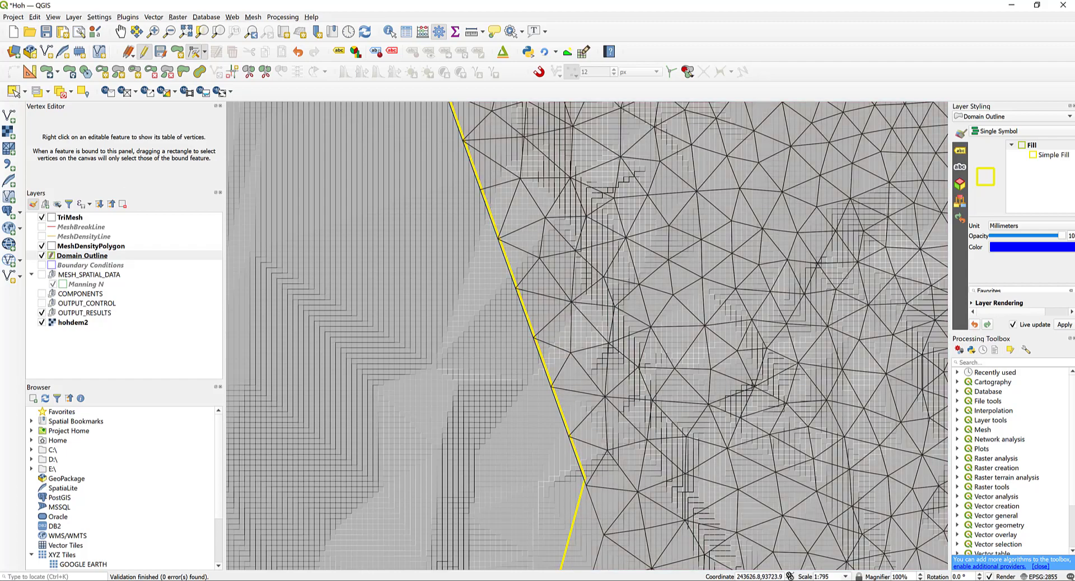
Switch to the PowerPoint presentation, review the Domain Outline Layer function slide, and return to the Mesh Generation slide
key(alt+Tab)
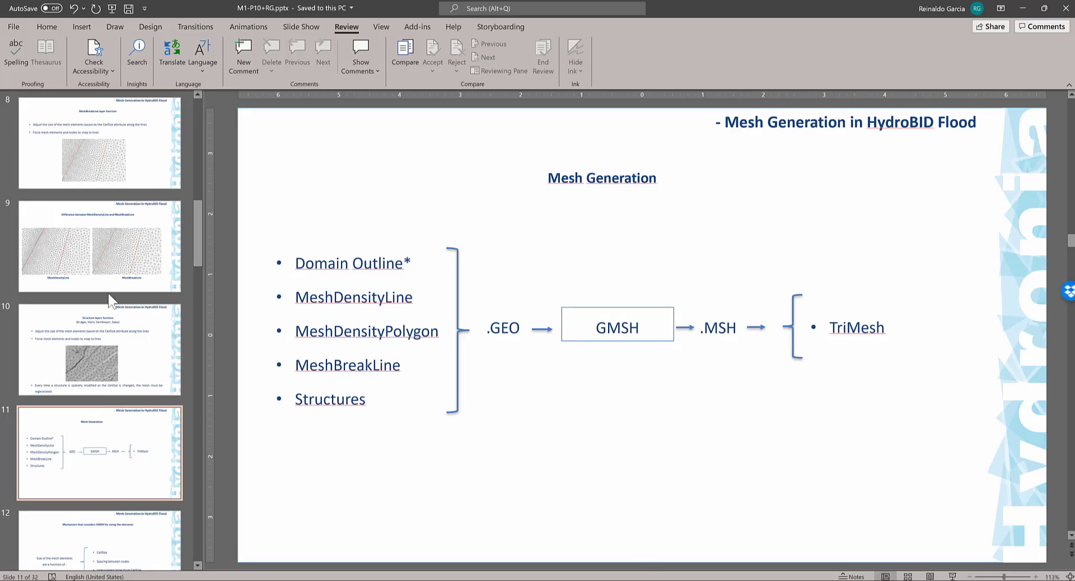
scroll(105, 250, up, 5)
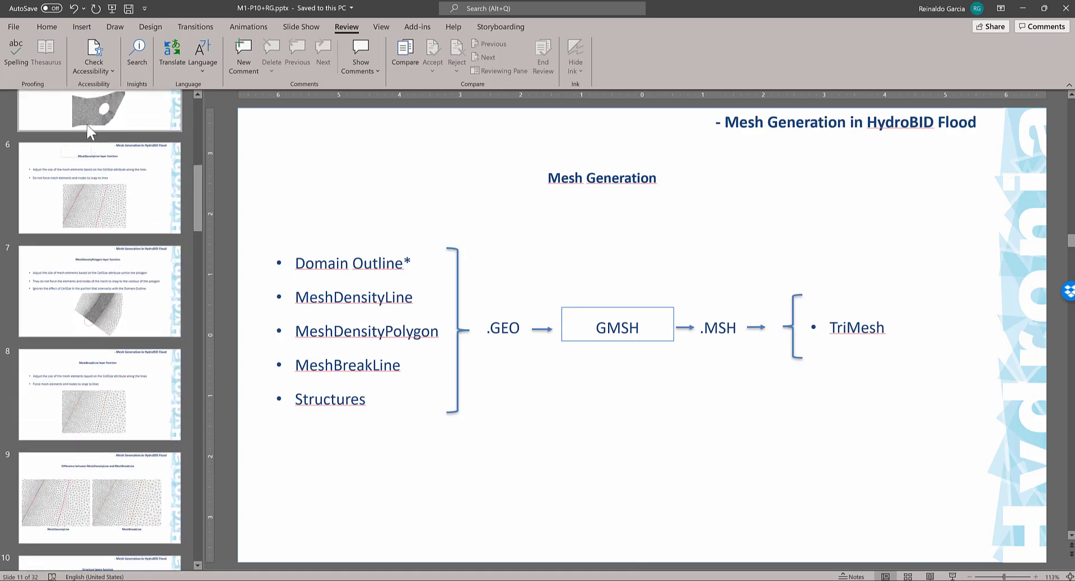
scroll(111, 235, up, 1)
click(100, 143)
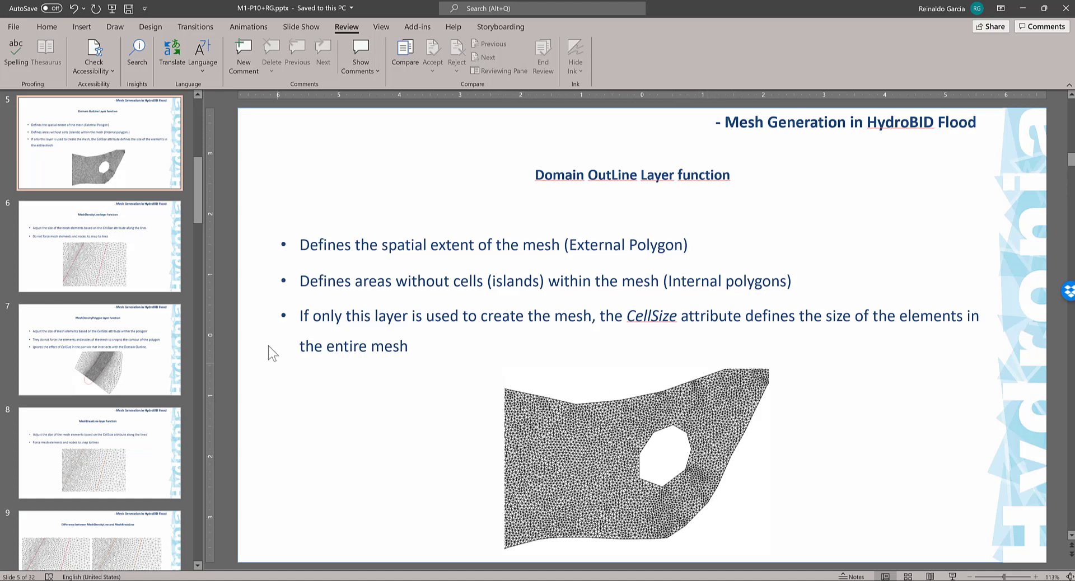
scroll(113, 392, down, 3)
scroll(109, 387, down, 3)
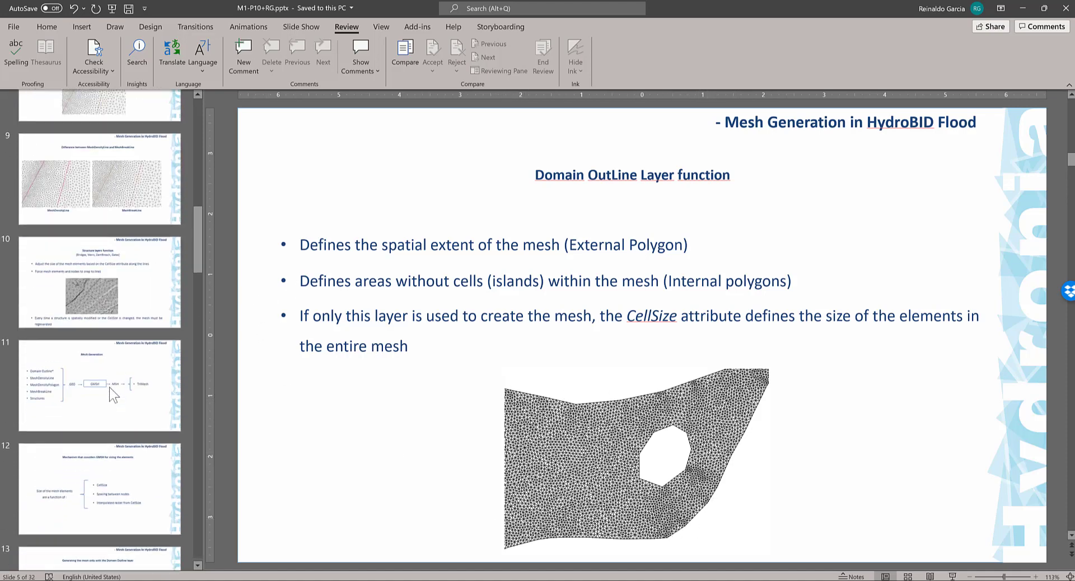
click(113, 392)
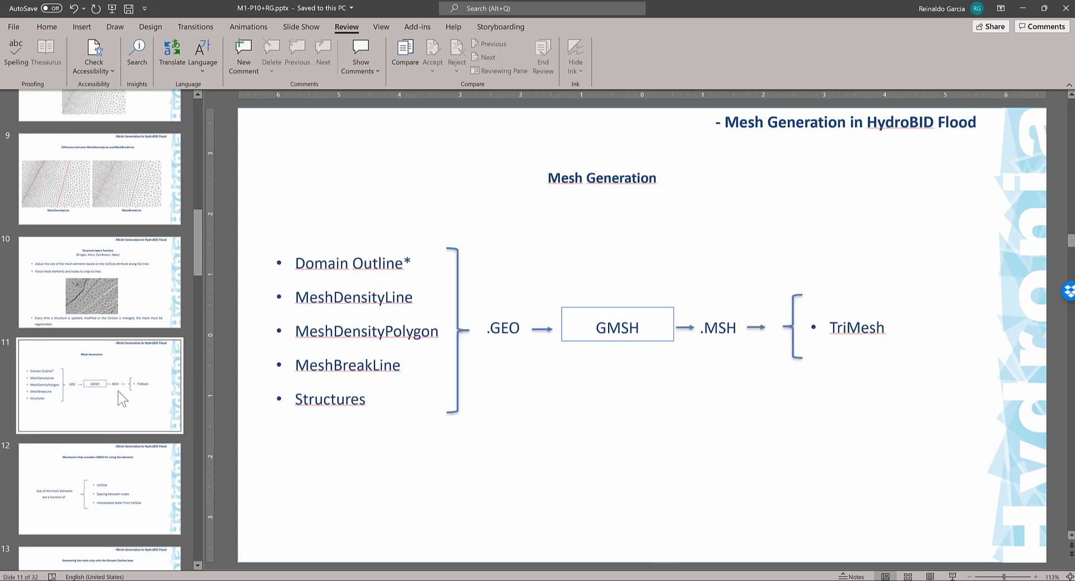